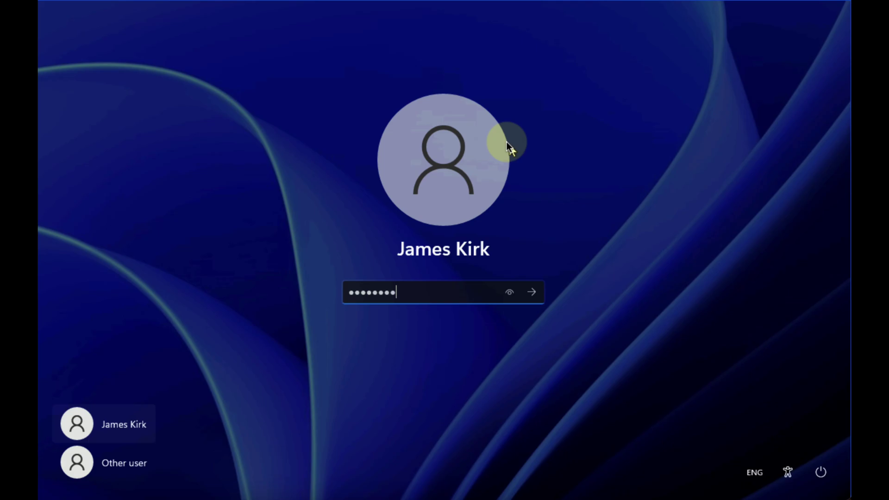
# Finish signing in as the domain user, then open and close the Start menu on the LON-CL1 desktop.
pyautogui.press('Return')
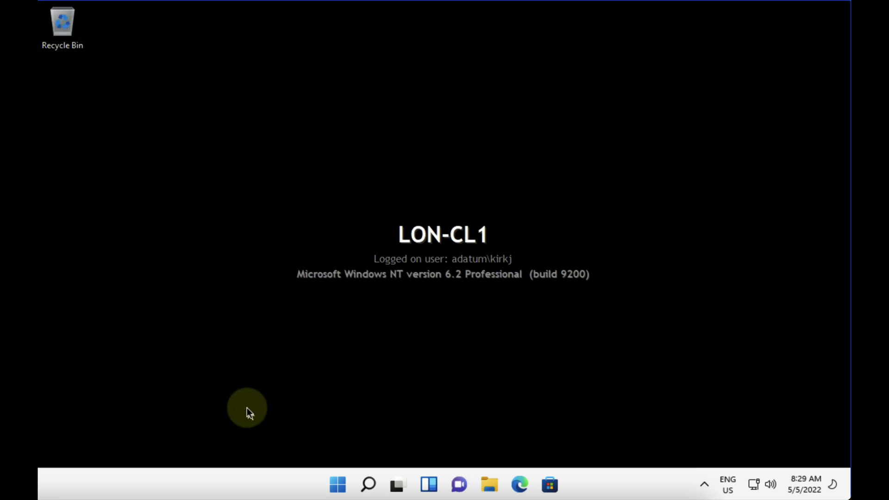
pyautogui.click(342, 489)
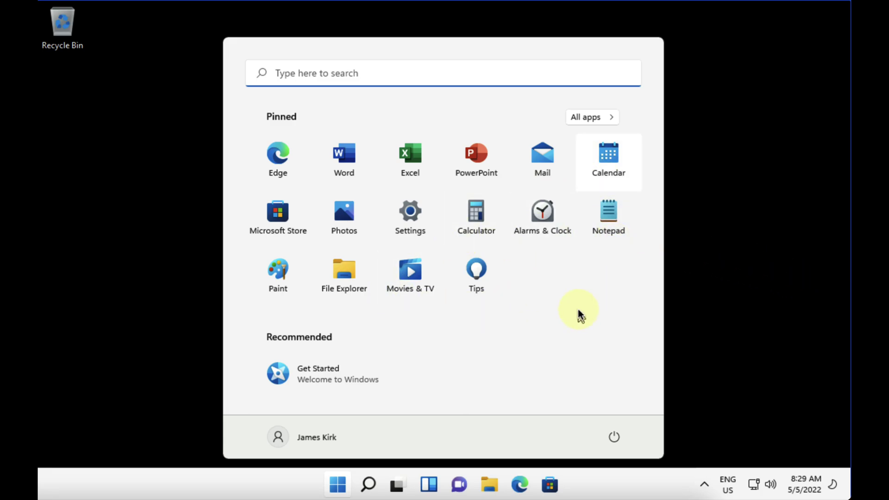
pyautogui.click(726, 289)
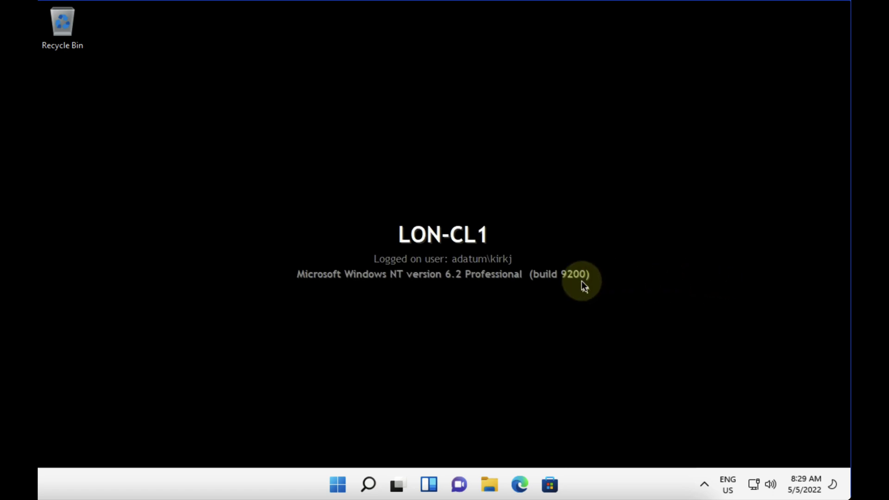
# Browse to Local Disk (C:) > Users, open the signed-in user's profile folder, and open it in a second window.
pyautogui.click(490, 481)
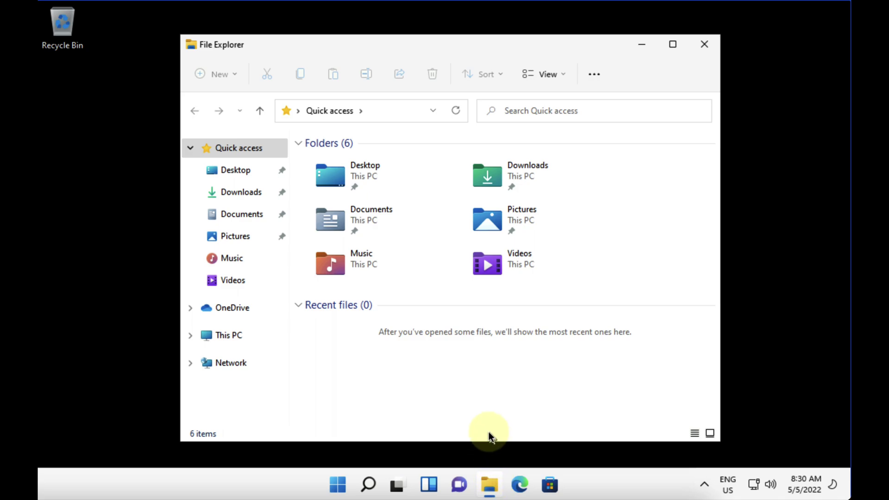
pyautogui.click(244, 220)
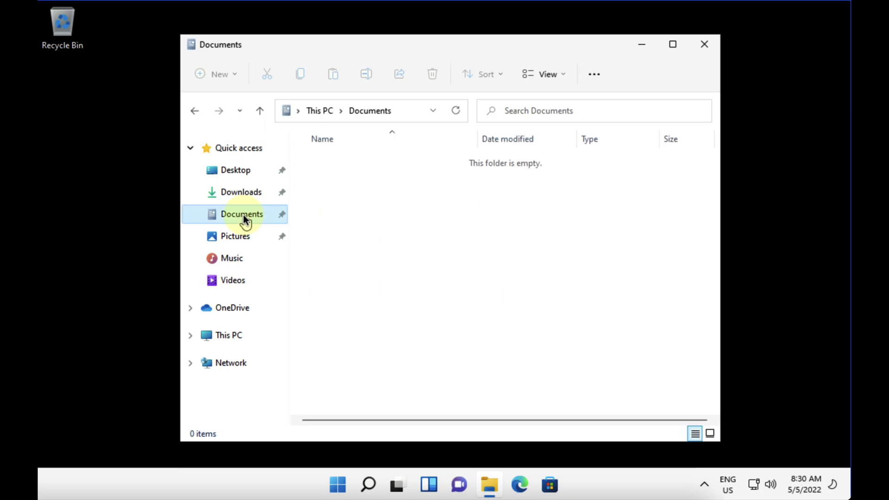
pyautogui.click(229, 337)
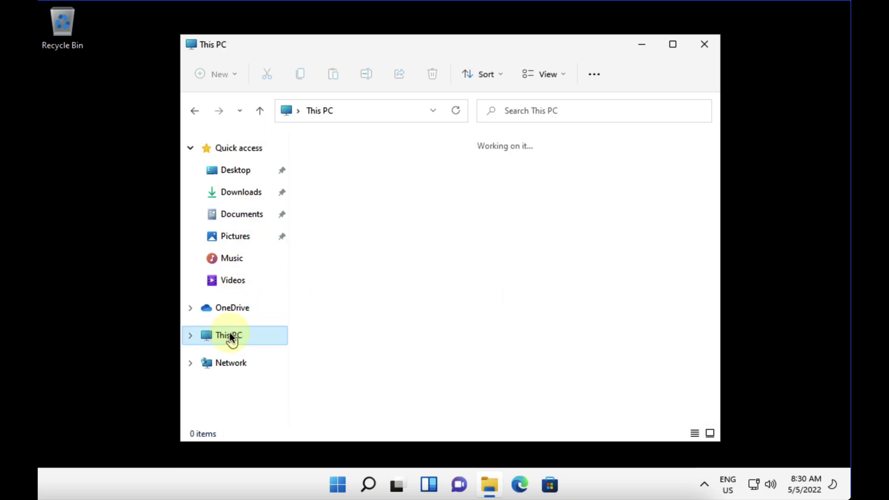
pyautogui.doubleClick(385, 302)
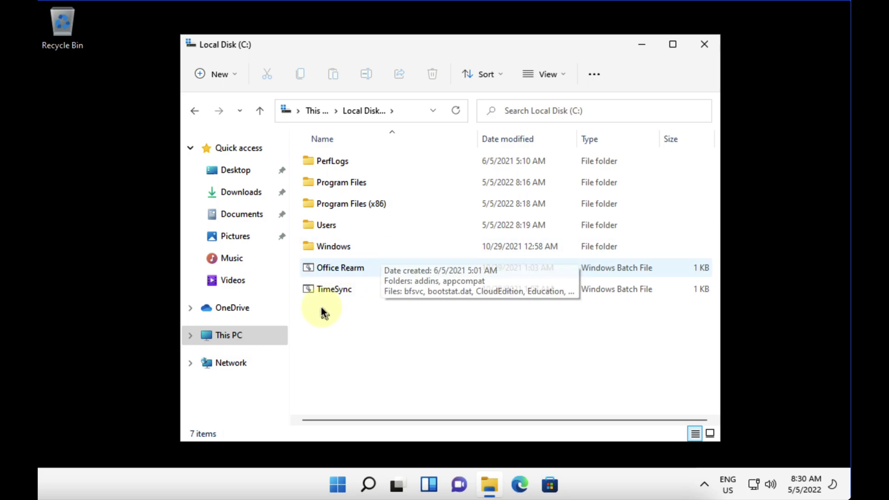
pyautogui.click(344, 223)
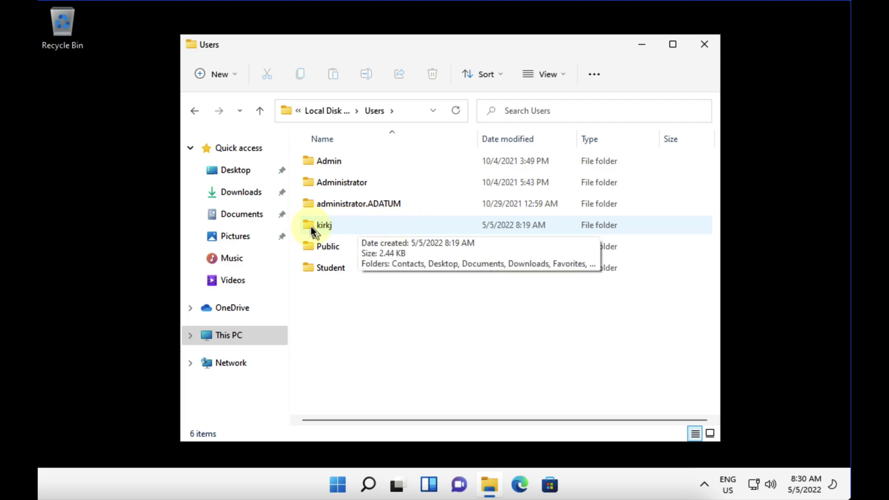
pyautogui.doubleClick(363, 225)
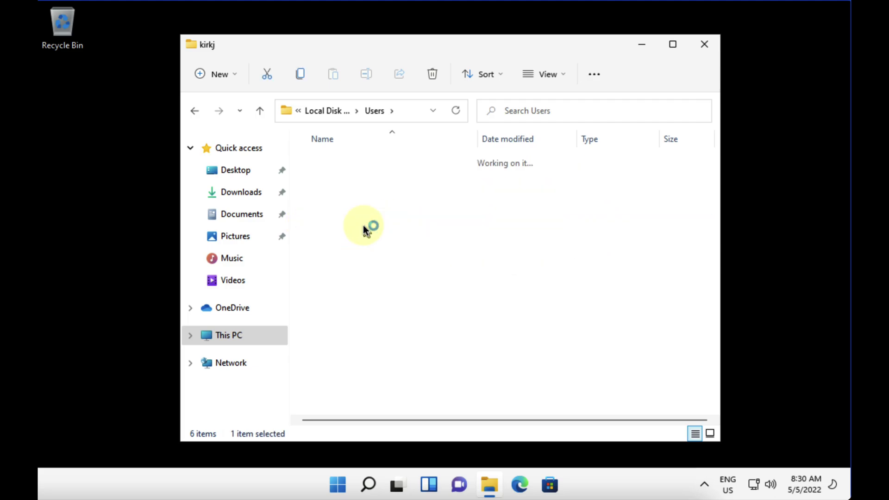
pyautogui.hotkey('ctrl', 'n')
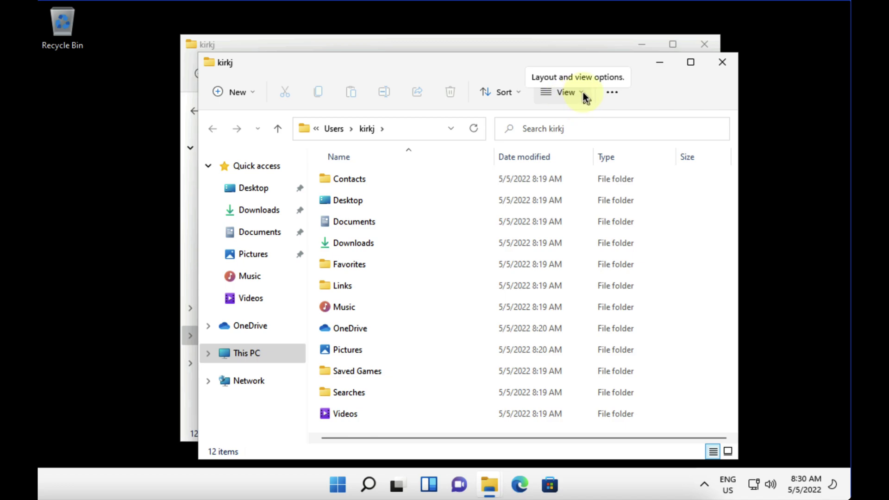
# Turn on file name extensions and hidden items to reveal AppData and NTUSER.DAT, then close the front window.
pyautogui.press('Tab')
pyautogui.click(553, 92)
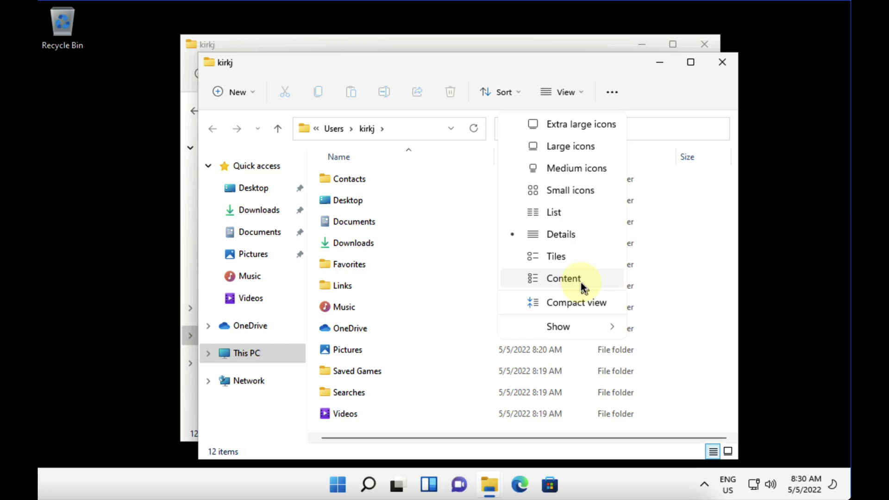
pyautogui.moveTo(579, 326)
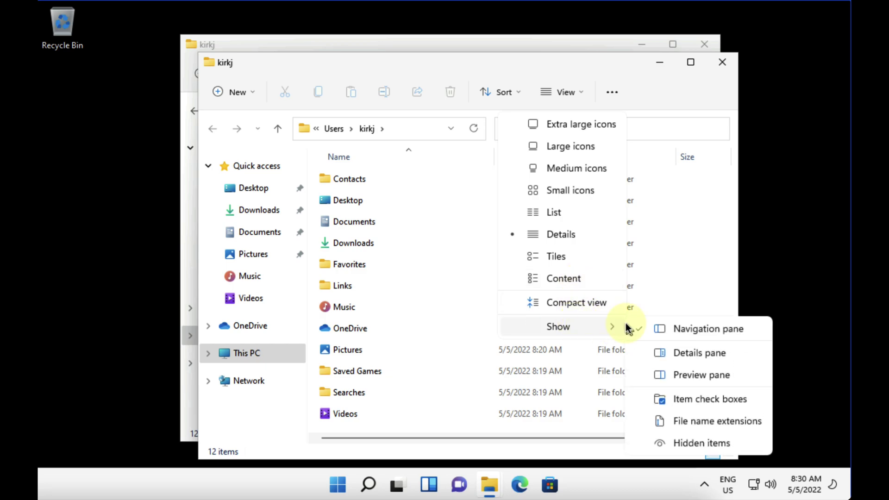
pyautogui.click(703, 423)
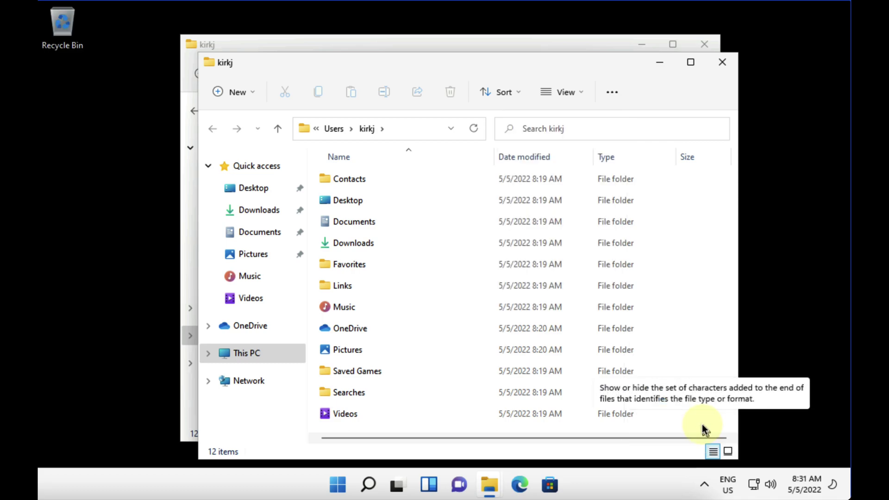
pyautogui.click(581, 93)
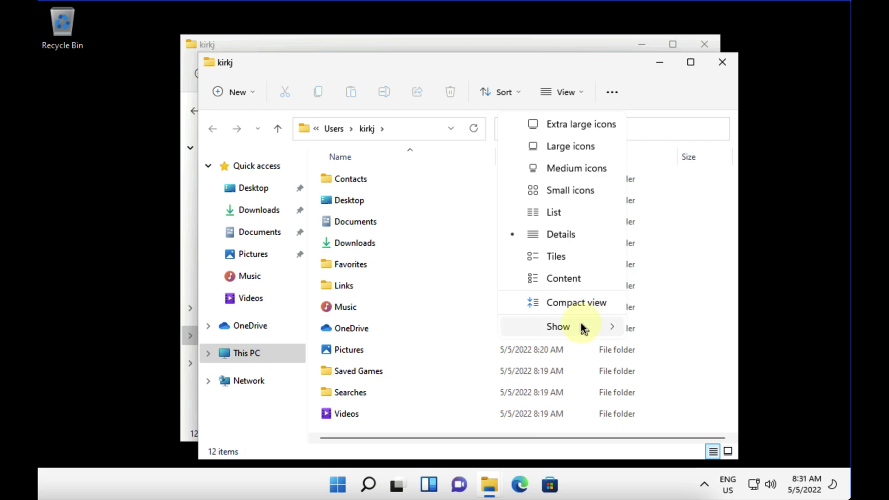
pyautogui.moveTo(578, 326)
pyautogui.click(684, 443)
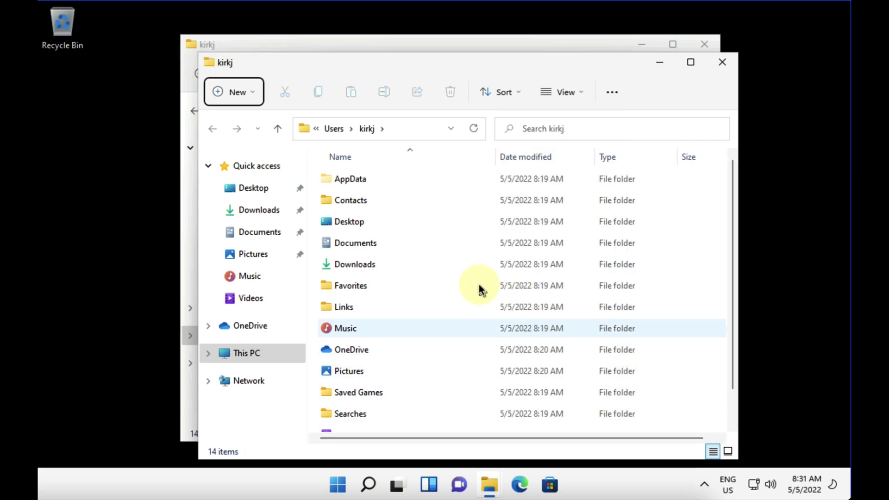
pyautogui.scroll(-1, 441, 270)
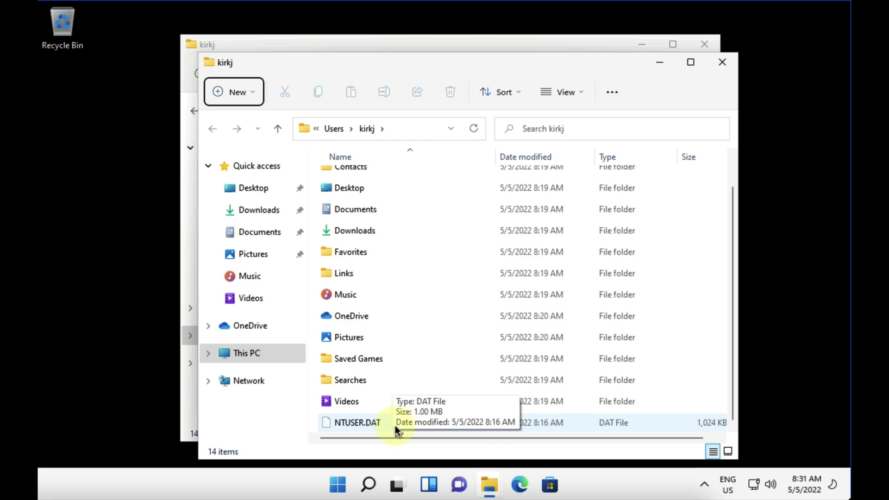
pyautogui.click(726, 66)
# Close the remaining profile window, sign in to the server as domain Administrator, and minimize File Explorer.
pyautogui.click(707, 46)
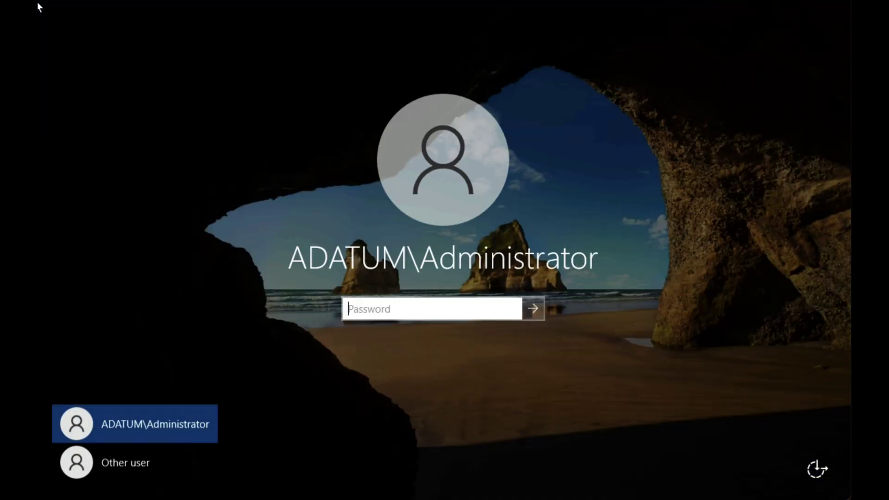
pyautogui.write('Pa55w.rd')
pyautogui.press('Return')
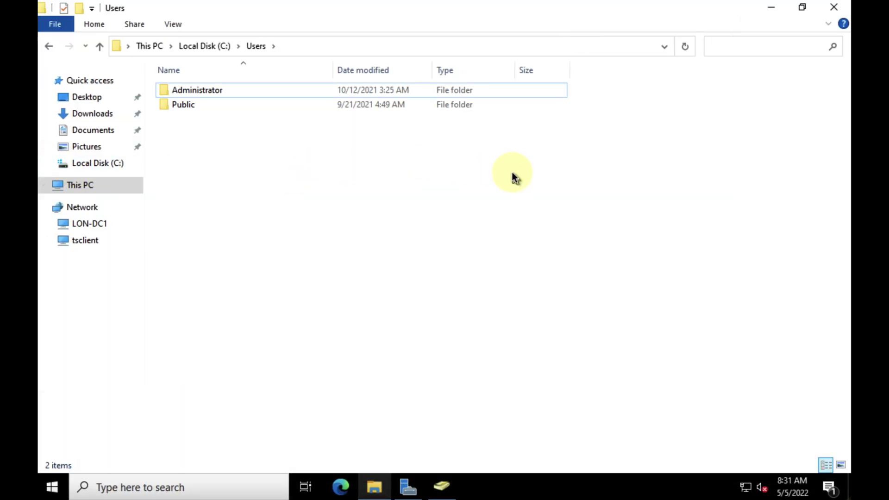
pyautogui.click(771, 8)
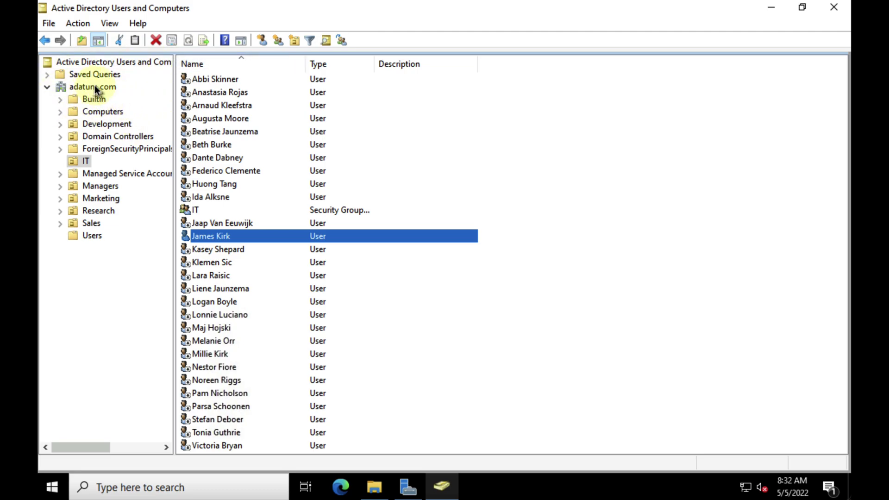
# Select the user's account in the adatum.com IT OU, then return to the Users folder in File Explorer.
pyautogui.click(94, 85)
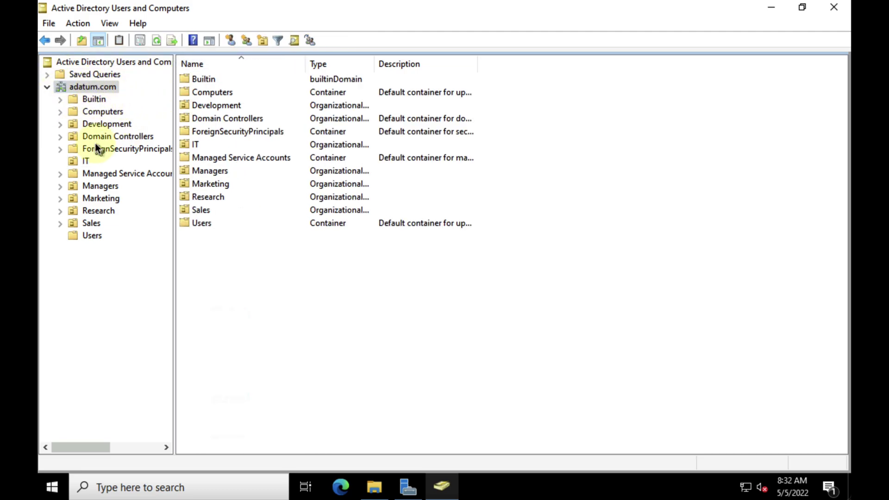
pyautogui.click(86, 161)
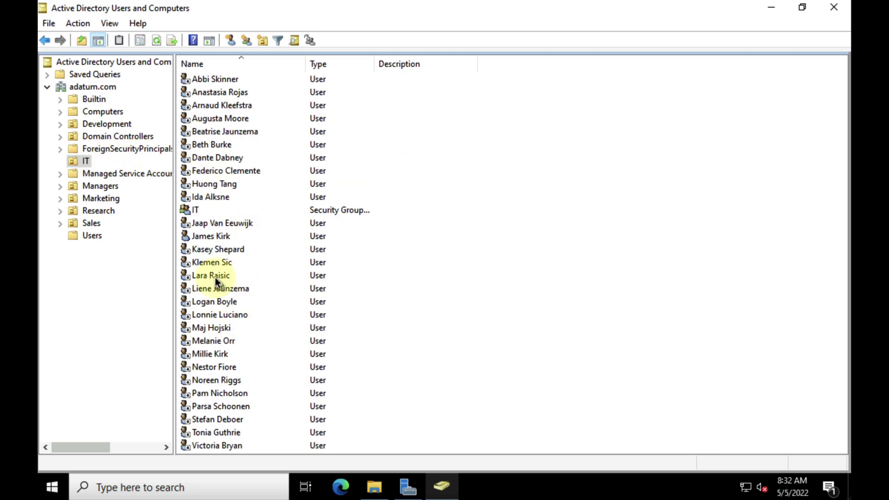
pyautogui.click(212, 237)
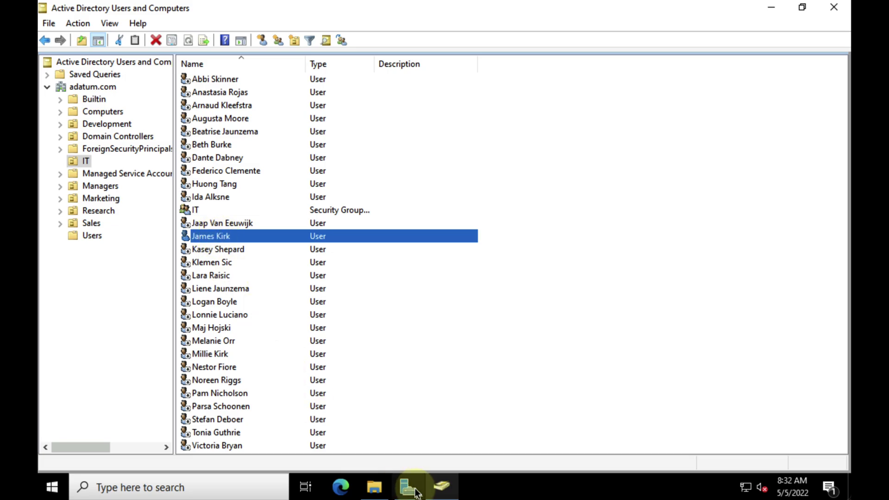
pyautogui.click(374, 491)
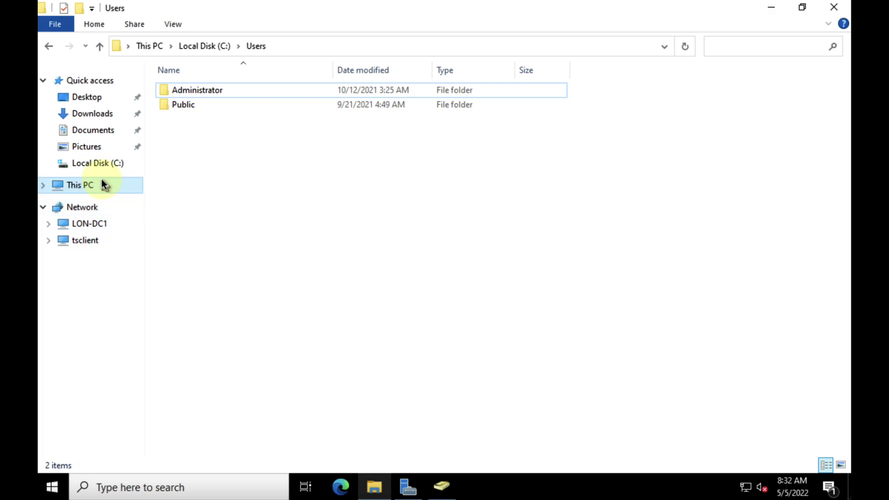
# Check the sharing options of the profiles folder on Local Disk (C:), then browse LON-DC1's network shares.
pyautogui.click(111, 168)
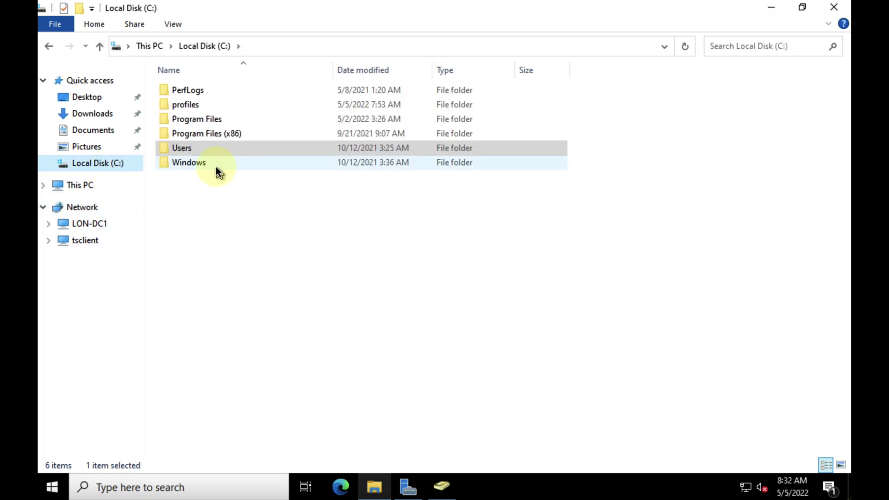
pyautogui.click(200, 105)
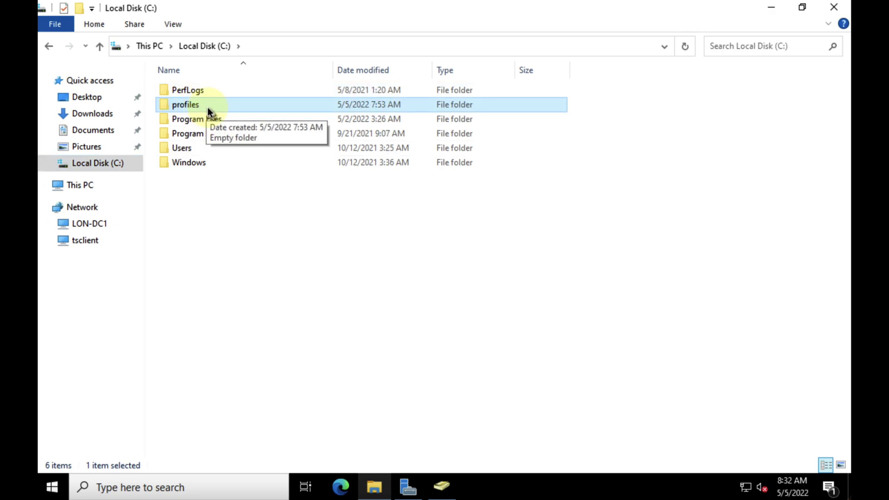
pyautogui.click(134, 23)
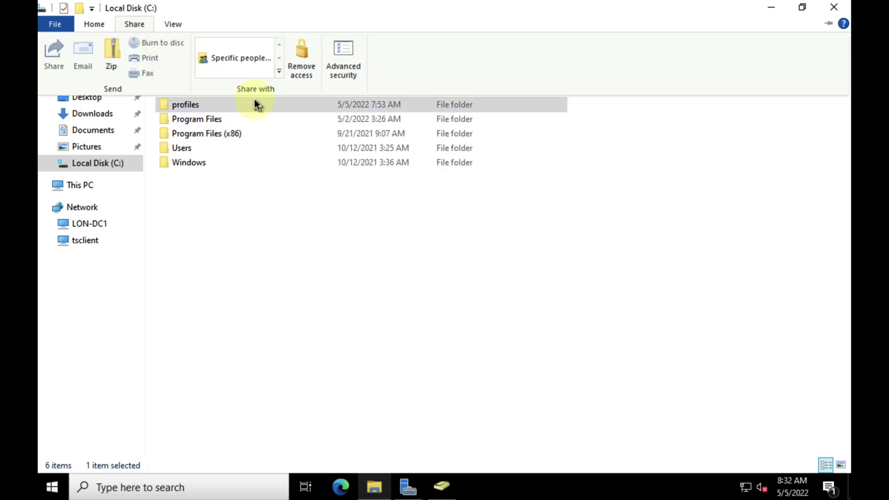
pyautogui.click(235, 197)
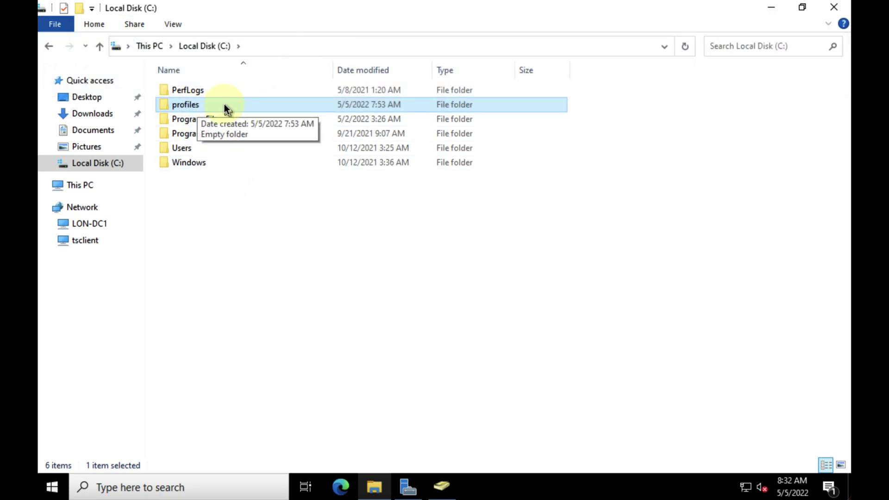
pyautogui.click(93, 223)
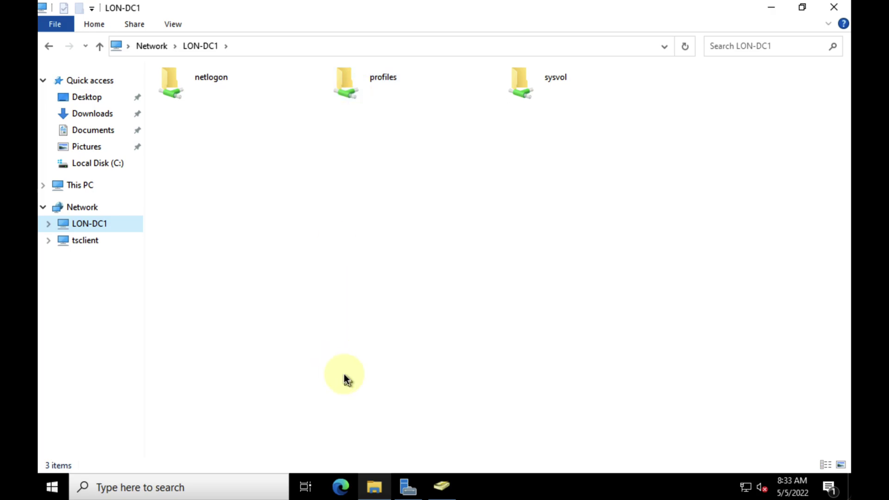
# In the user's properties, set the Profile path to \\lon-dc1\profiles\%username%, apply it and click OK.
pyautogui.click(448, 488)
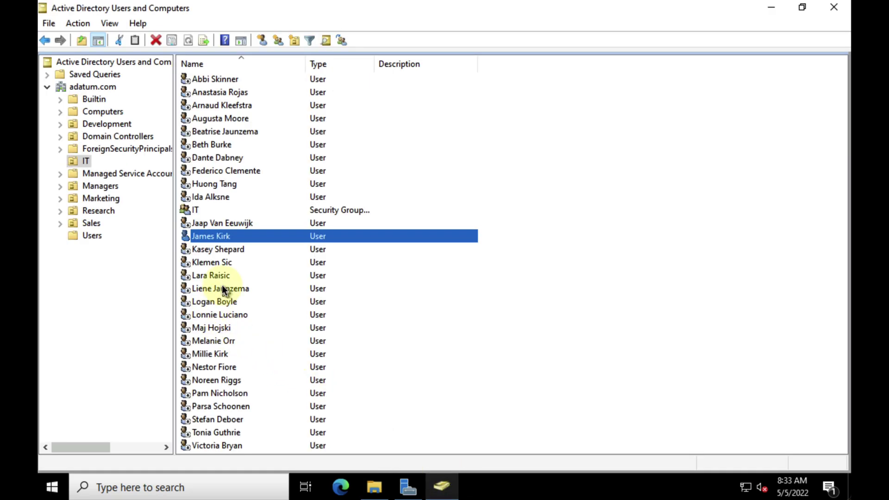
pyautogui.doubleClick(234, 234)
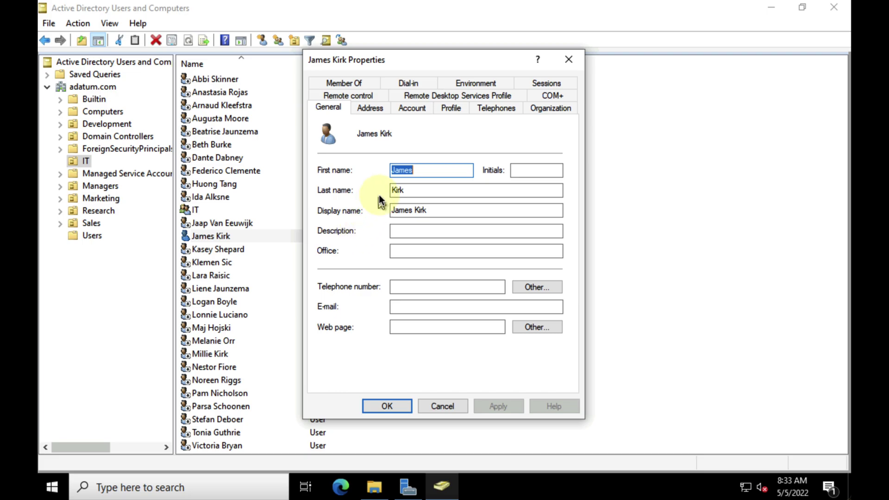
pyautogui.click(454, 114)
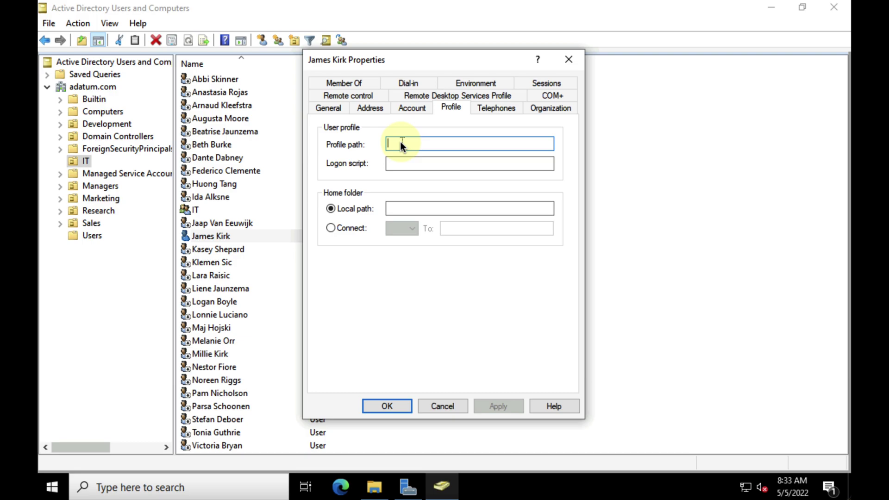
pyautogui.write('\\\\lon-dc1')
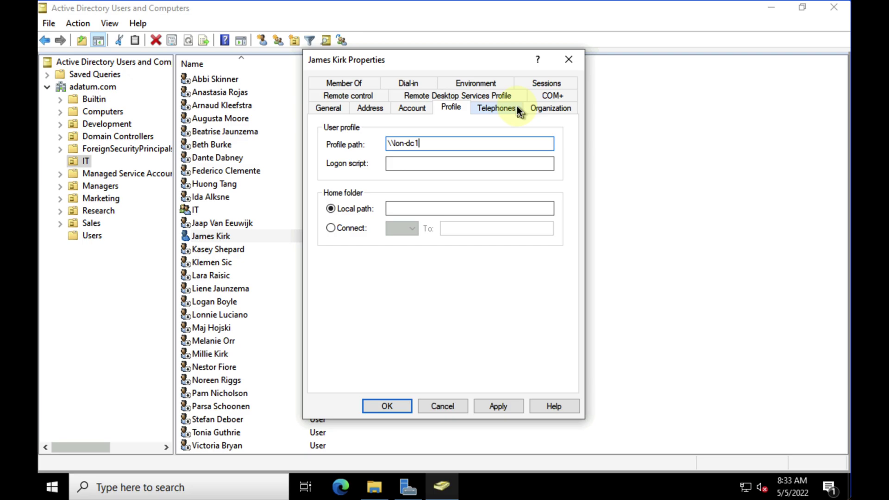
pyautogui.write('\\profiles\\%username')
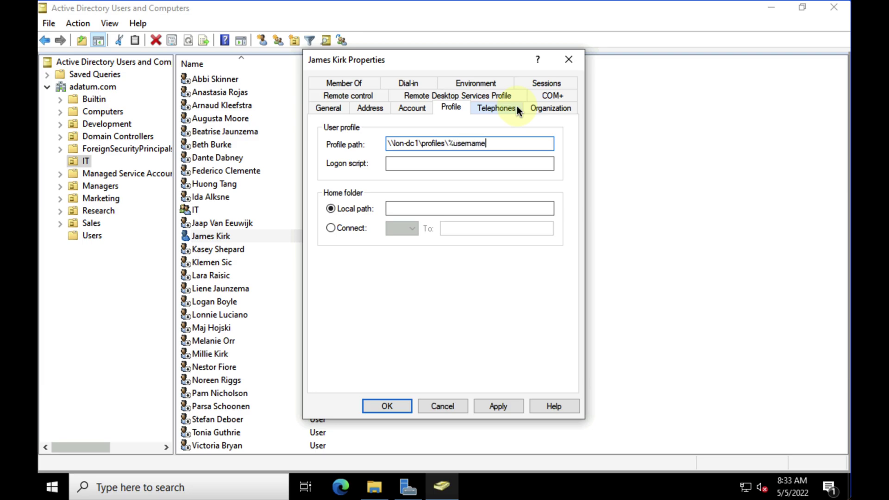
pyautogui.write('%')
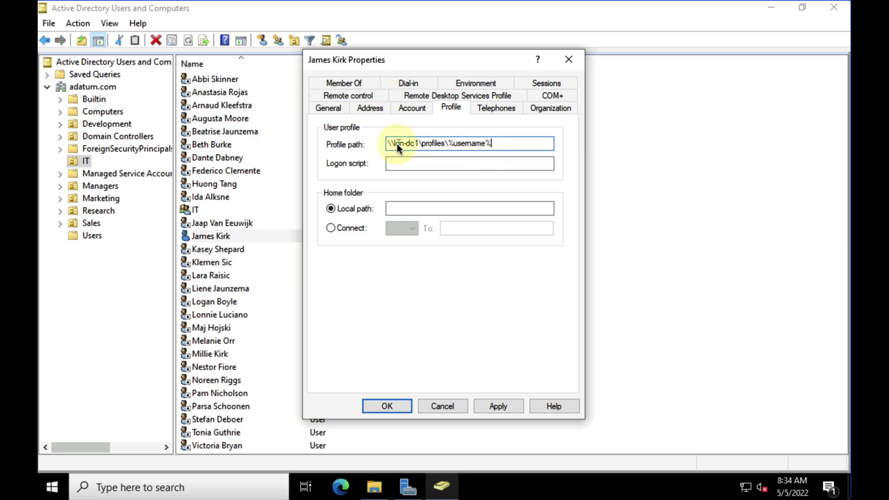
pyautogui.click(508, 408)
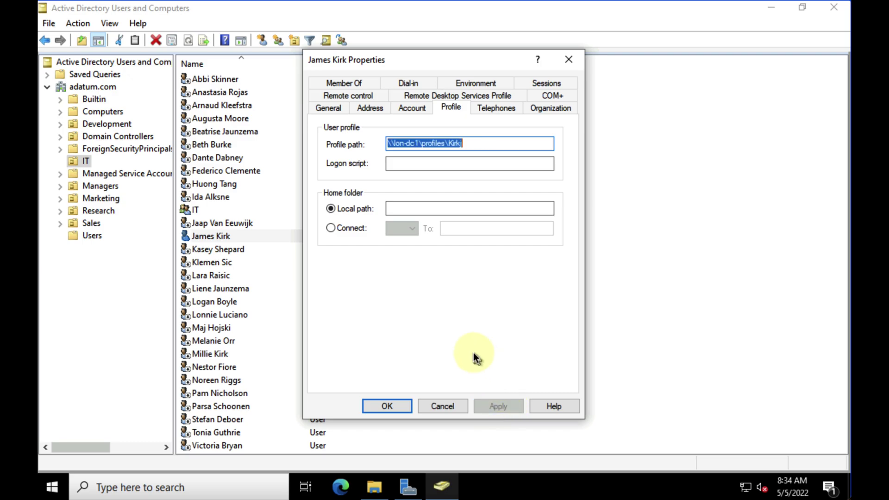
pyautogui.click(473, 147)
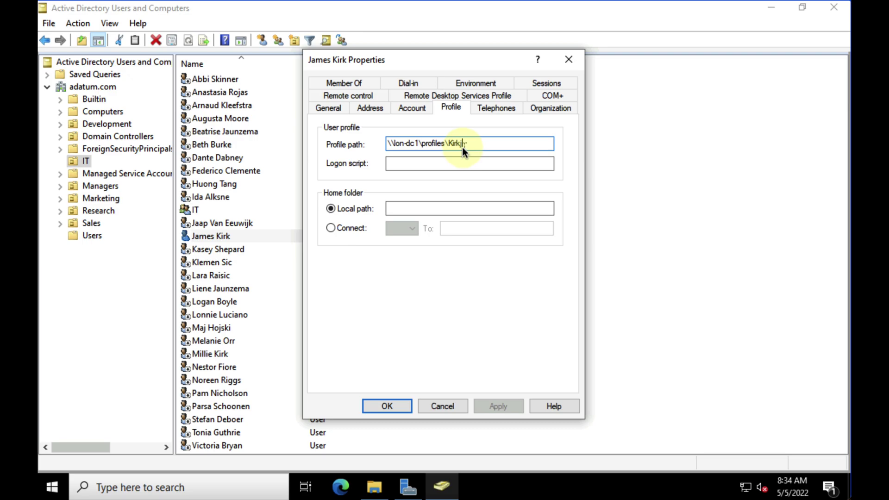
pyautogui.click(395, 406)
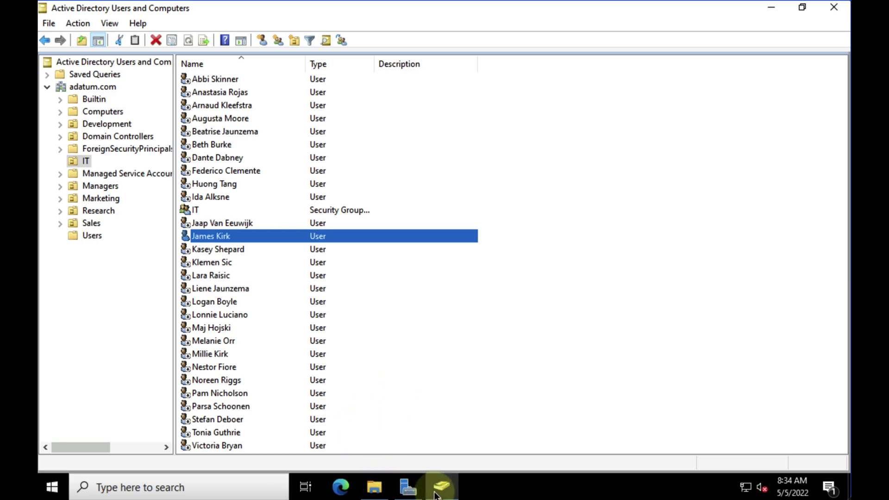
# Open the profiles share on LON-DC1 and turn on Hidden items, confirming no profile folder exists yet.
pyautogui.click(374, 487)
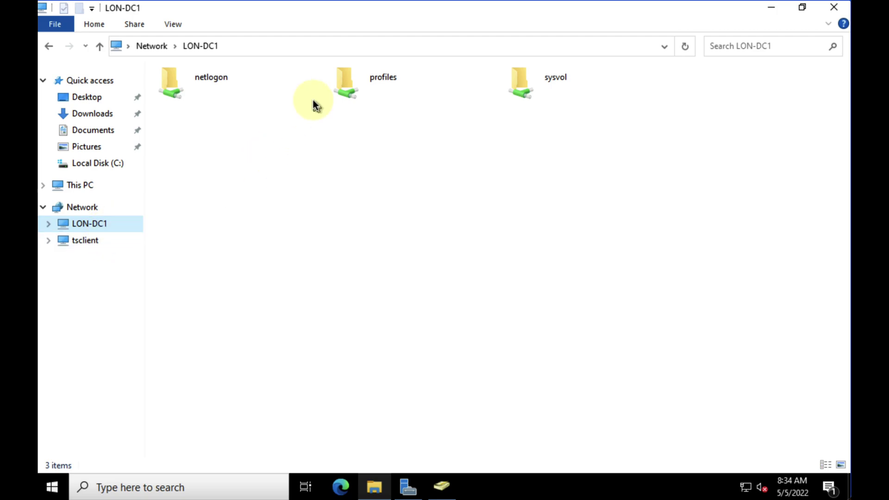
pyautogui.doubleClick(363, 90)
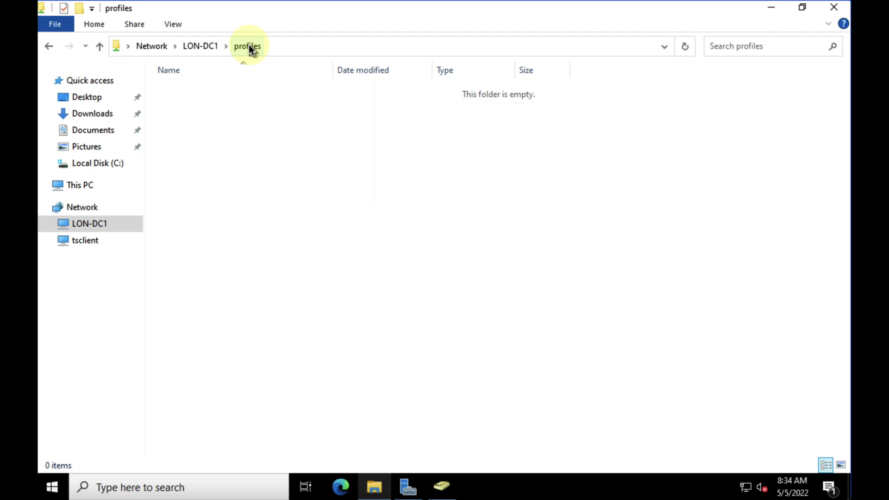
pyautogui.click(174, 24)
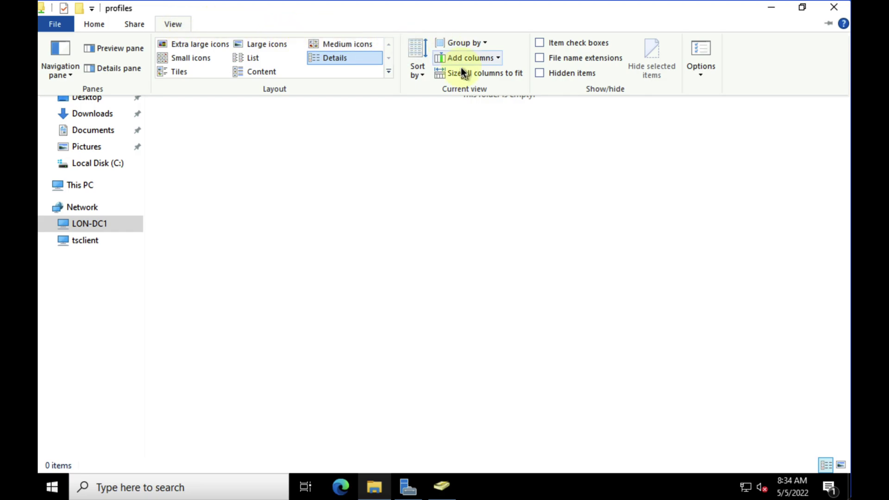
pyautogui.click(544, 72)
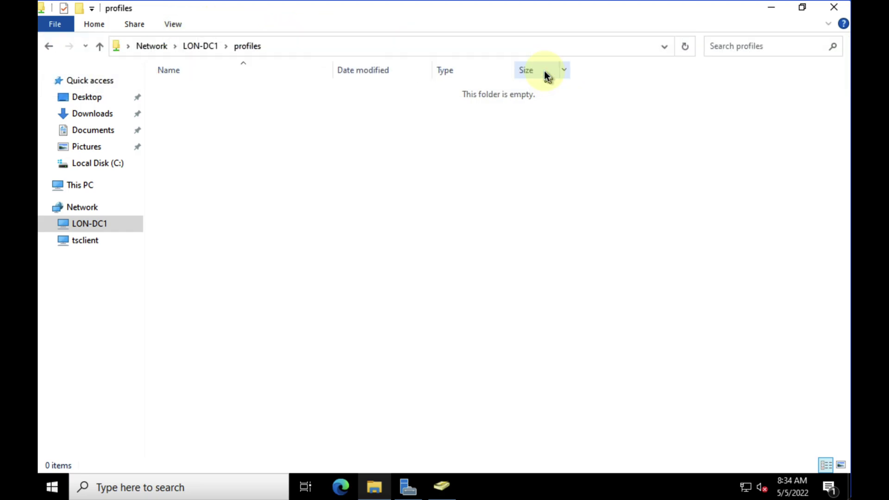
pyautogui.click(173, 25)
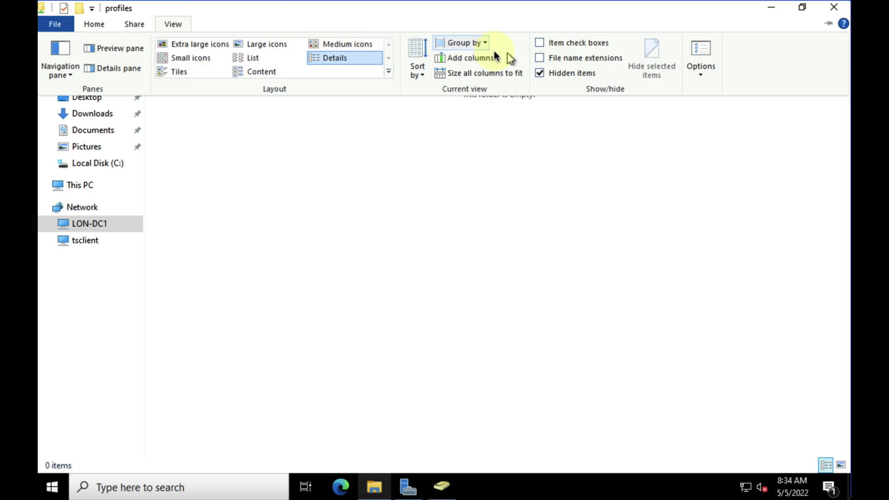
pyautogui.click(590, 57)
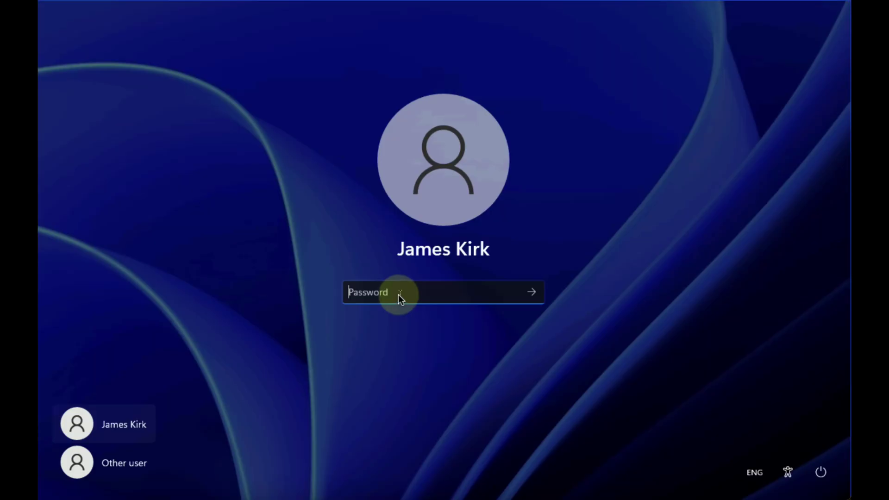
# Enter the domain user's password to sign in to LON-CL1 again.
pyautogui.write('••••')
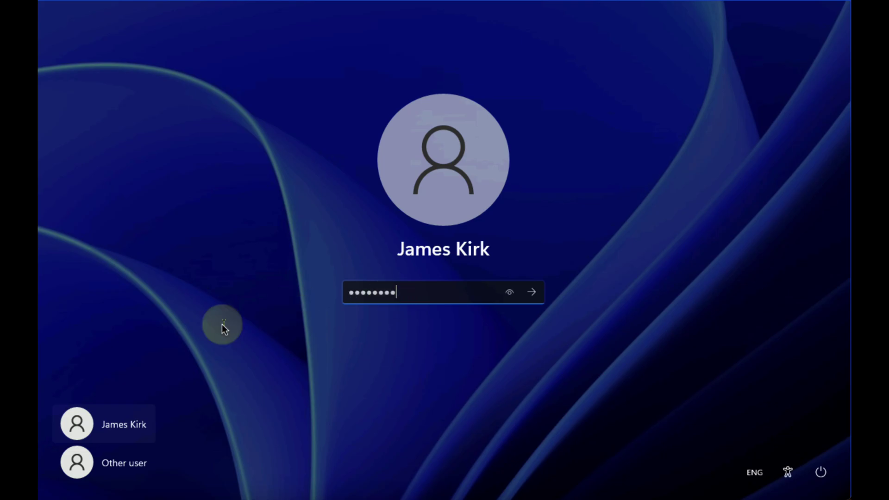
pyautogui.click(525, 294)
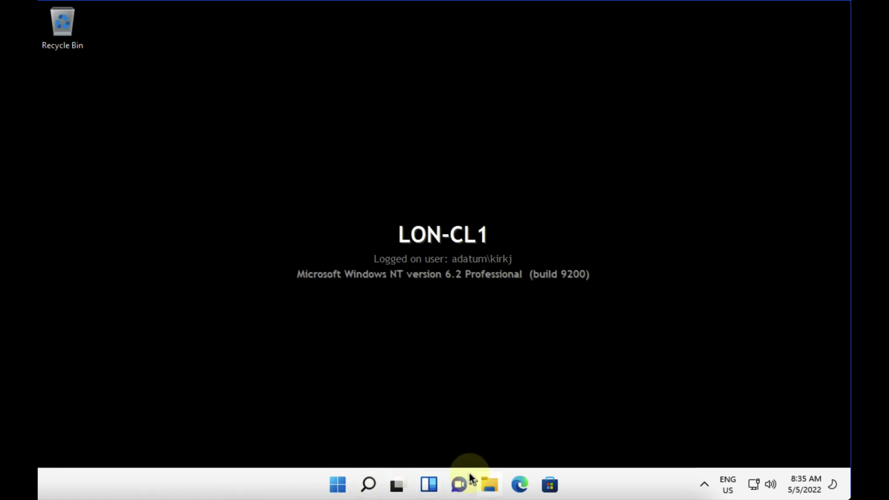
# Apply the Glow theme from the desktop's Personalize settings, then close Settings.
pyautogui.click(490, 485)
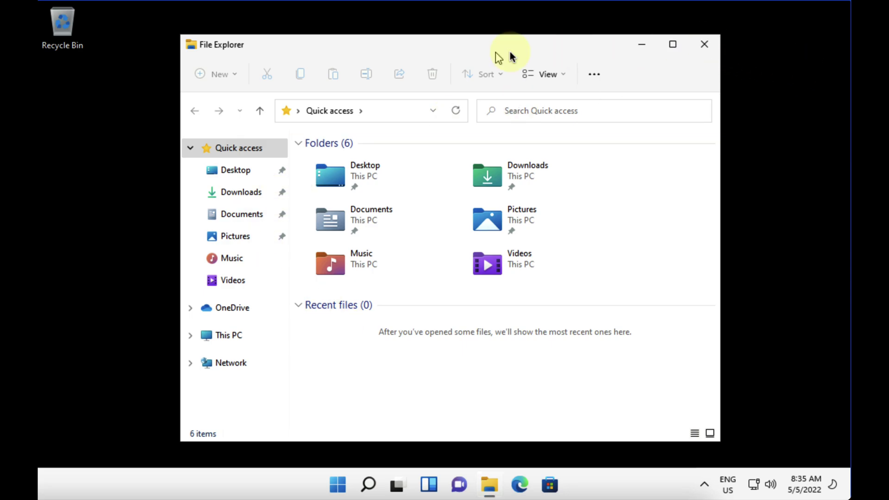
pyautogui.hotkey('alt', 'F4')
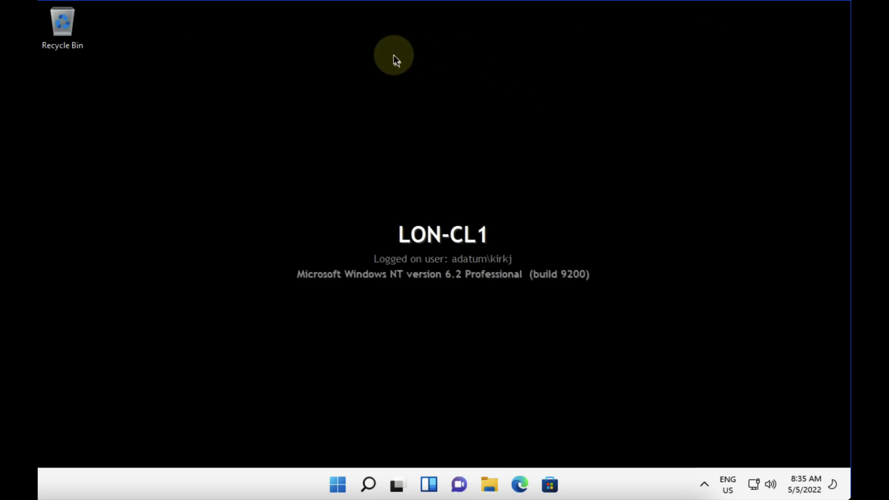
pyautogui.rightClick(396, 60)
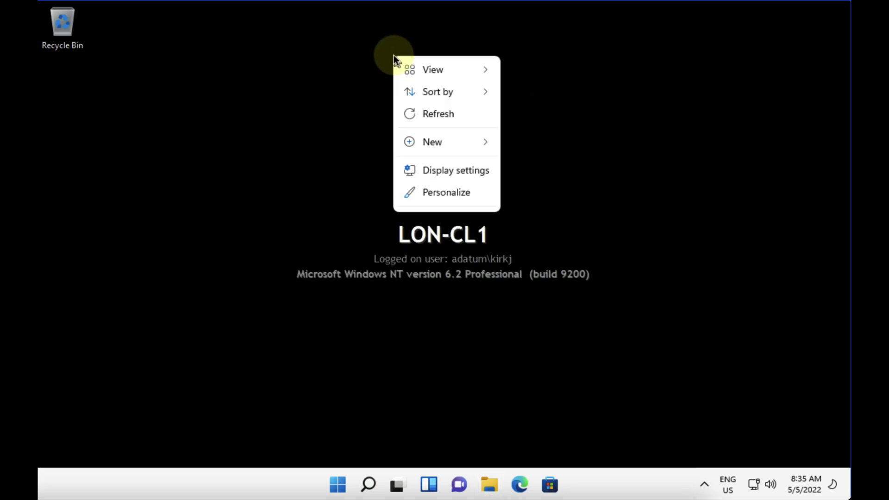
pyautogui.click(442, 193)
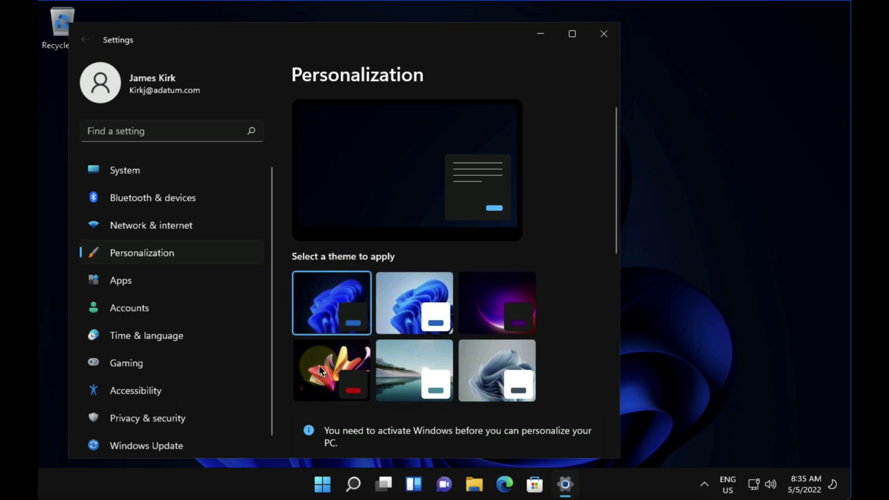
pyautogui.click(321, 367)
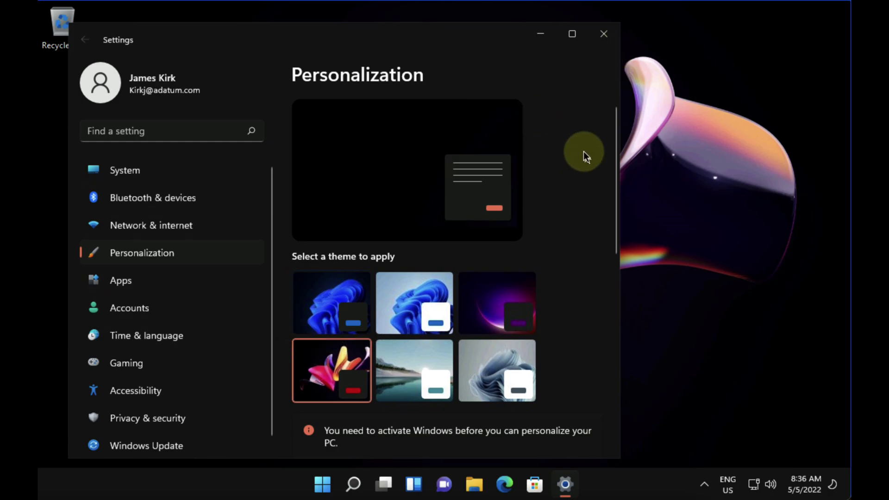
pyautogui.scroll(-5, 583, 152)
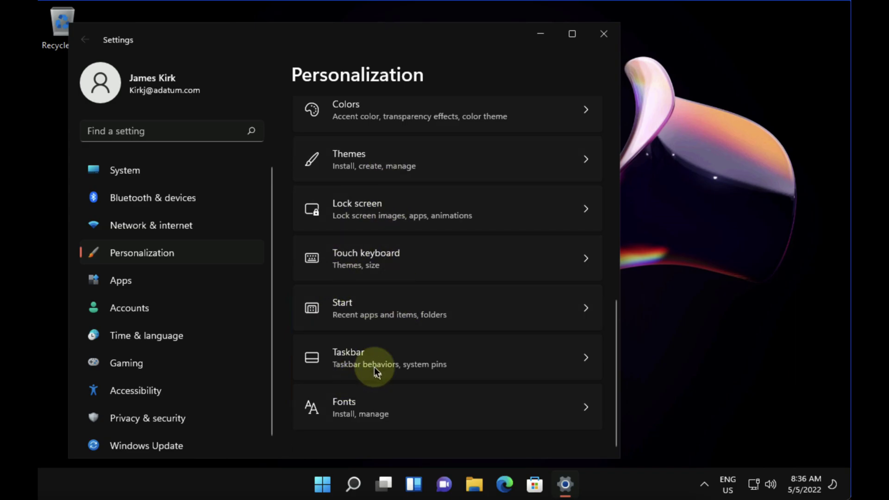
pyautogui.click(604, 34)
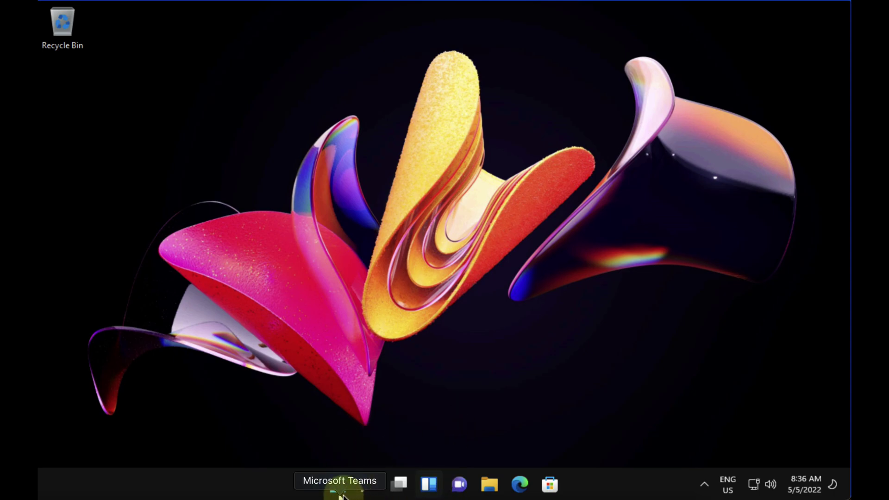
# Disconnect from the LON-CL1 session through the Start menu power options and return to the server.
pyautogui.click(338, 484)
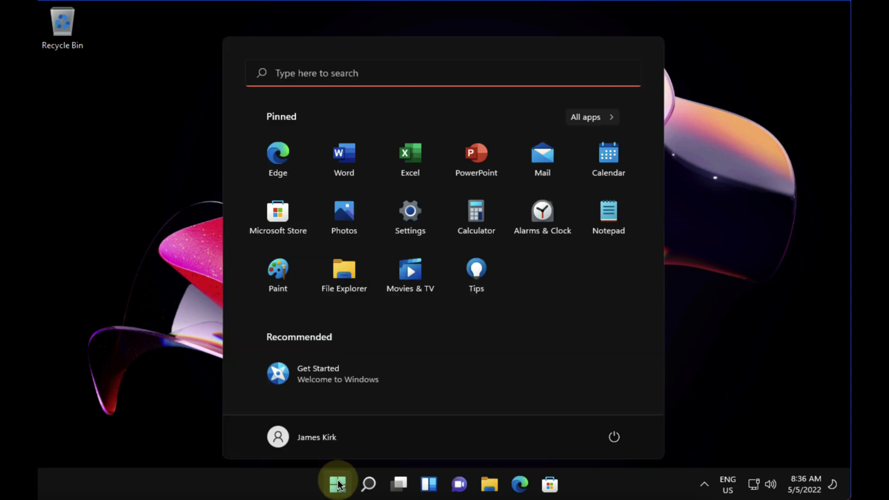
pyautogui.click(614, 437)
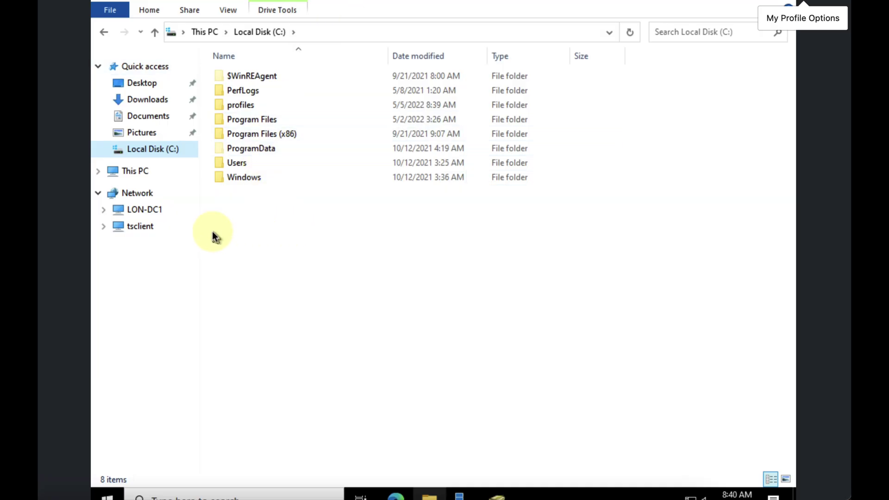
# Go to C:\profiles on LON-DC1 and try to open the user's .V6 roaming profile folder, which reports access denied.
pyautogui.doubleClick(137, 209)
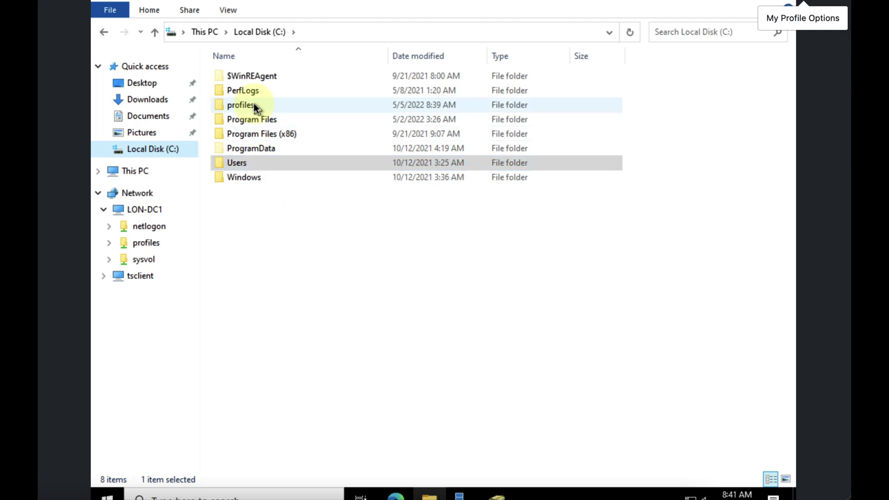
pyautogui.doubleClick(241, 105)
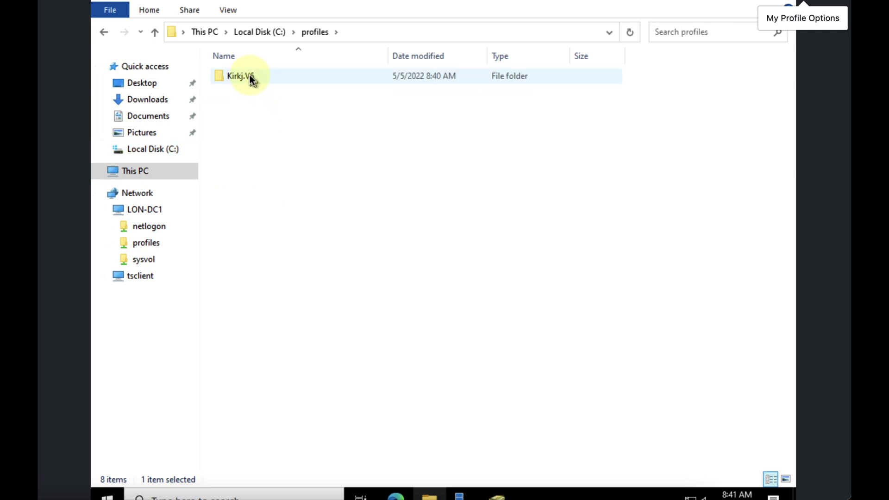
pyautogui.doubleClick(250, 77)
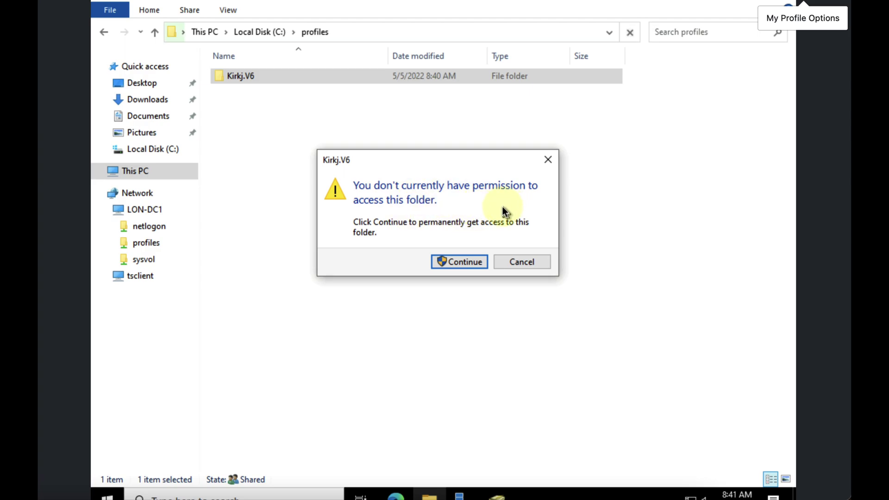
pyautogui.click(457, 262)
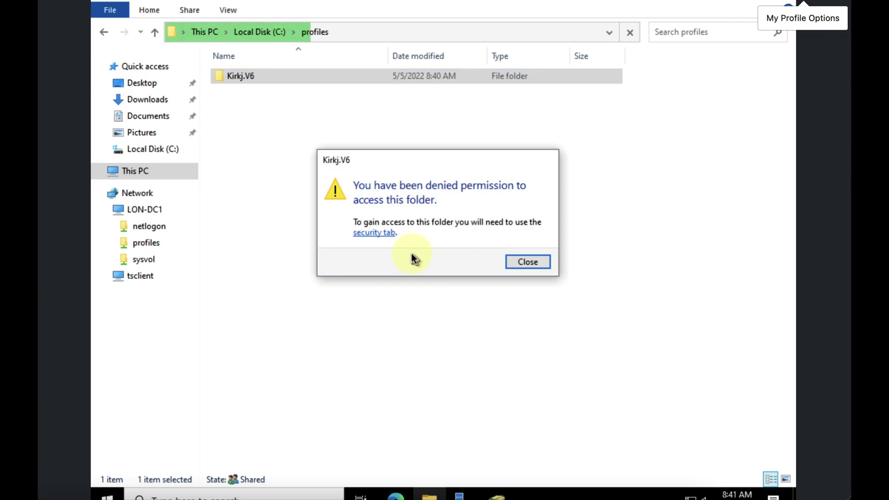
# In the folder's advanced security settings, change the owner to Domain Admins with administrative permissions.
pyautogui.click(370, 233)
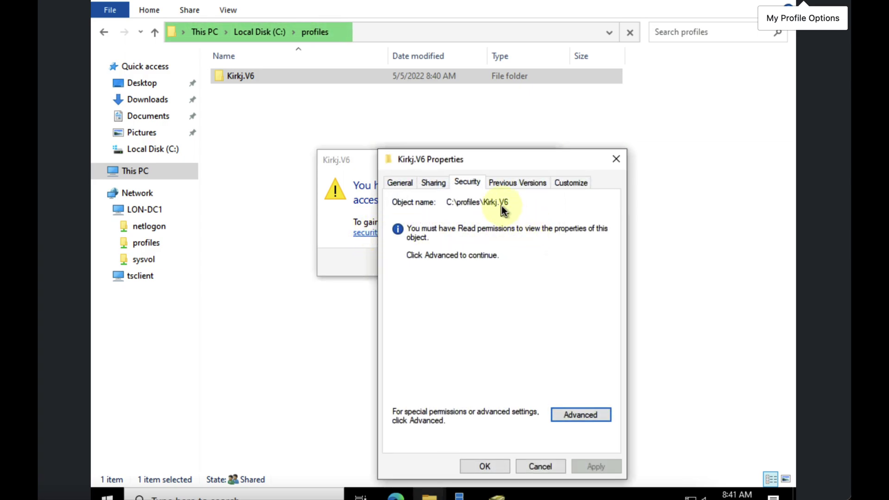
pyautogui.click(584, 410)
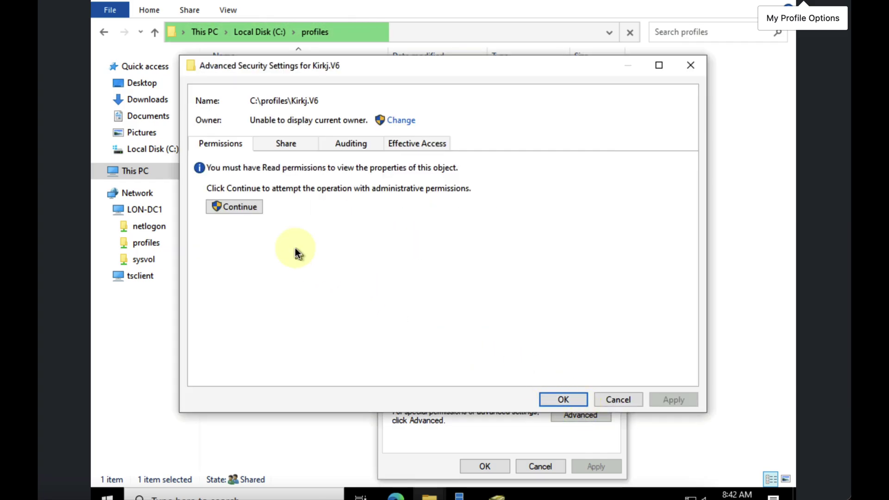
pyautogui.click(245, 207)
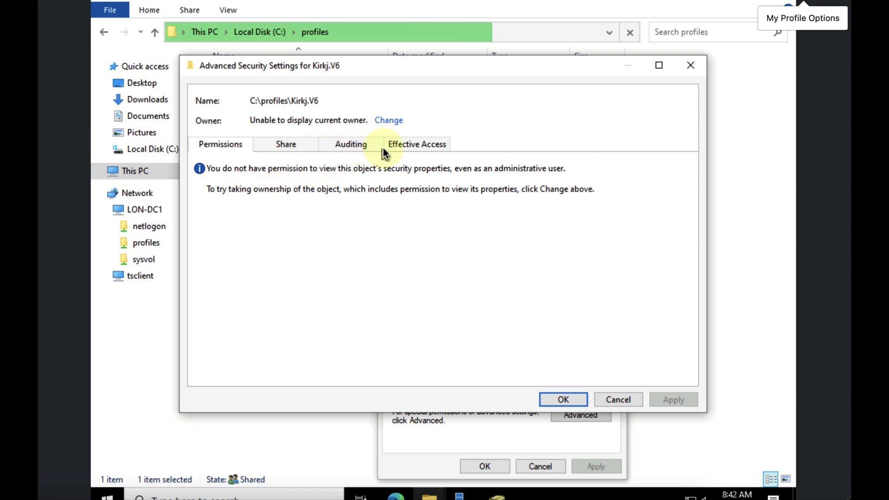
pyautogui.click(397, 120)
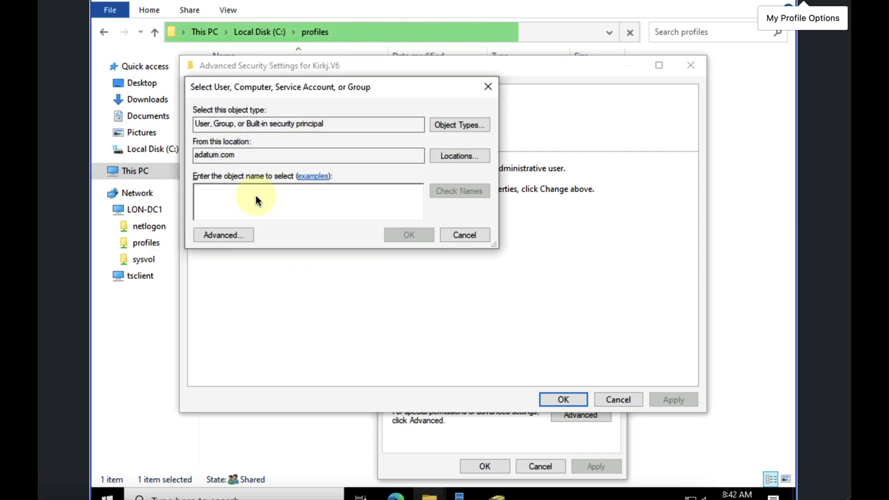
pyautogui.write('domain admins')
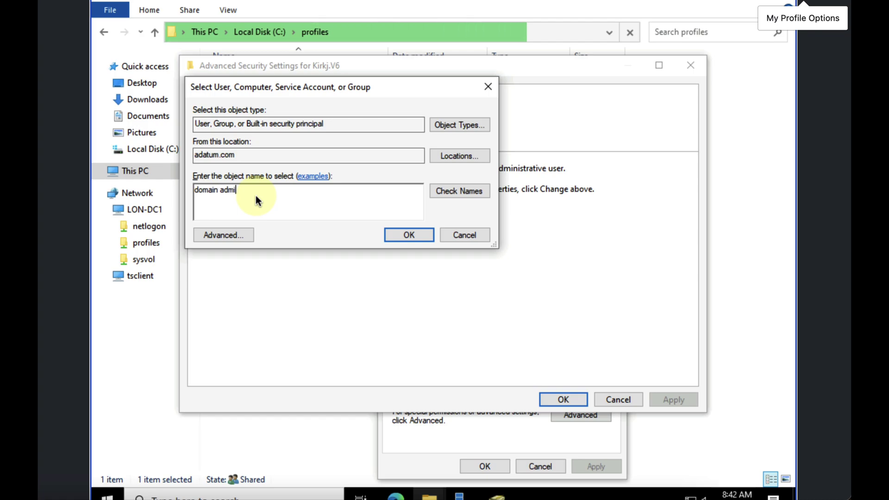
pyautogui.click(464, 190)
pyautogui.click(415, 235)
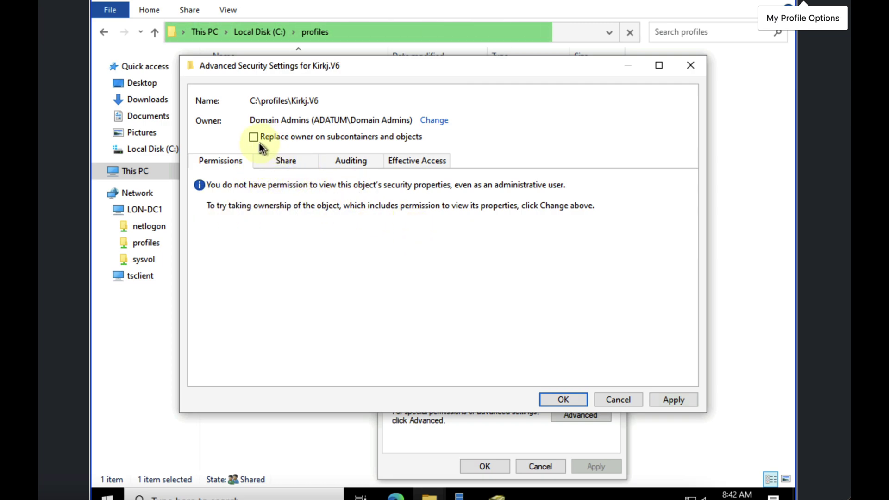
# Replace the owner on all subcontainers and objects, grant Full Control, and close the security dialogs.
pyautogui.click(299, 138)
pyautogui.click(673, 399)
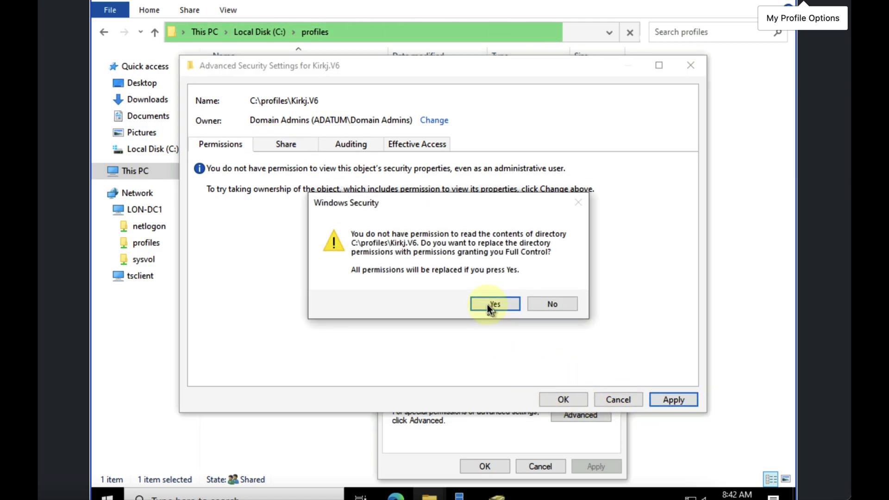
pyautogui.click(491, 307)
pyautogui.click(563, 400)
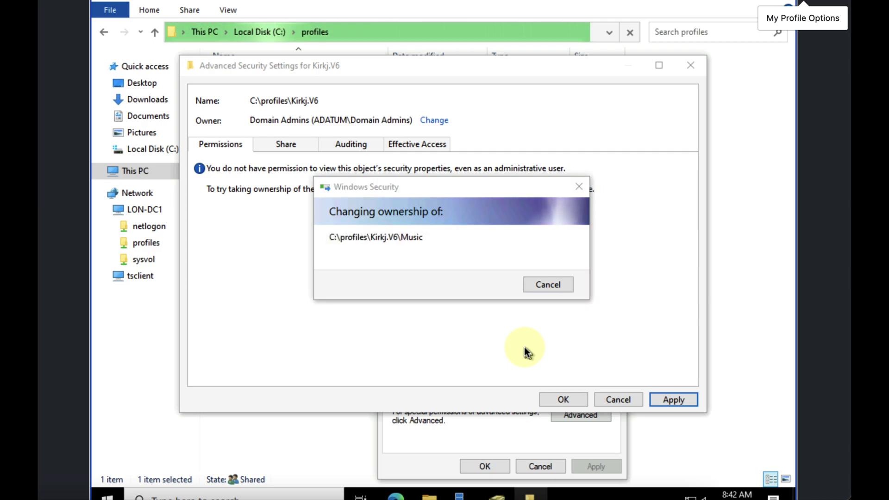
pyautogui.click(559, 295)
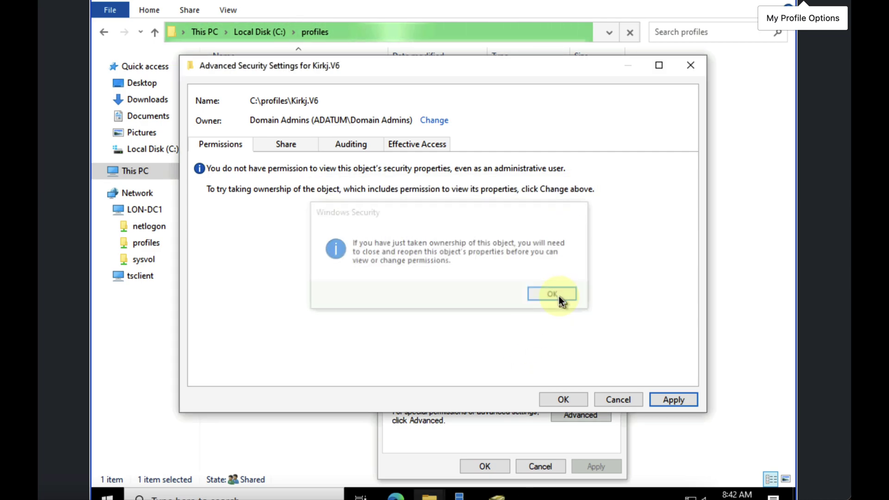
pyautogui.click(564, 400)
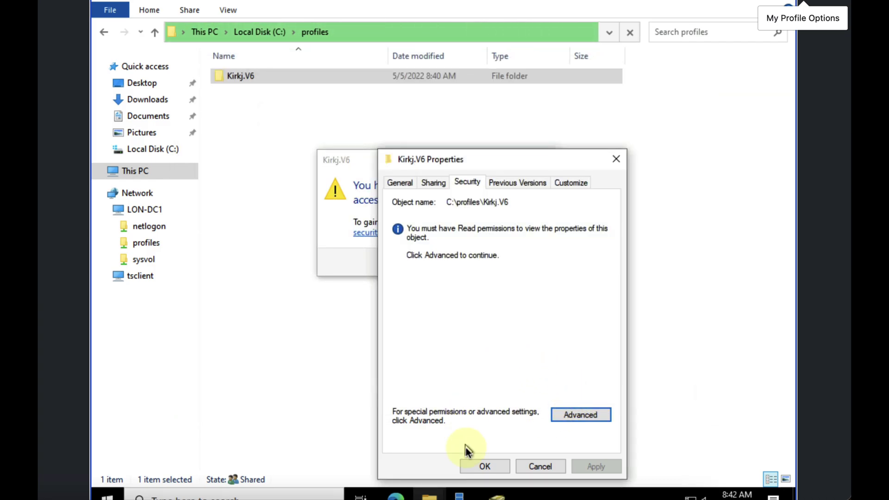
pyautogui.click(487, 465)
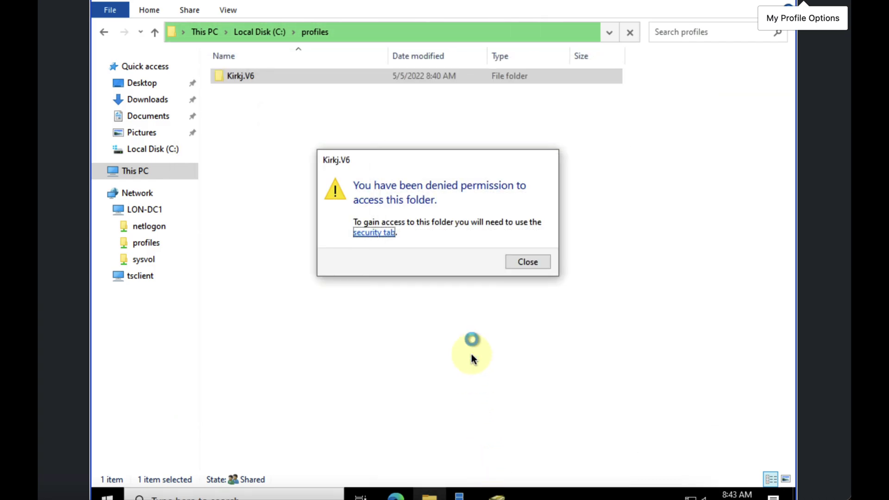
# Dismiss the access-denied message and open the user's .V6 profile folder to list AppData, Desktop and NTUSER.DAT.
pyautogui.click(533, 263)
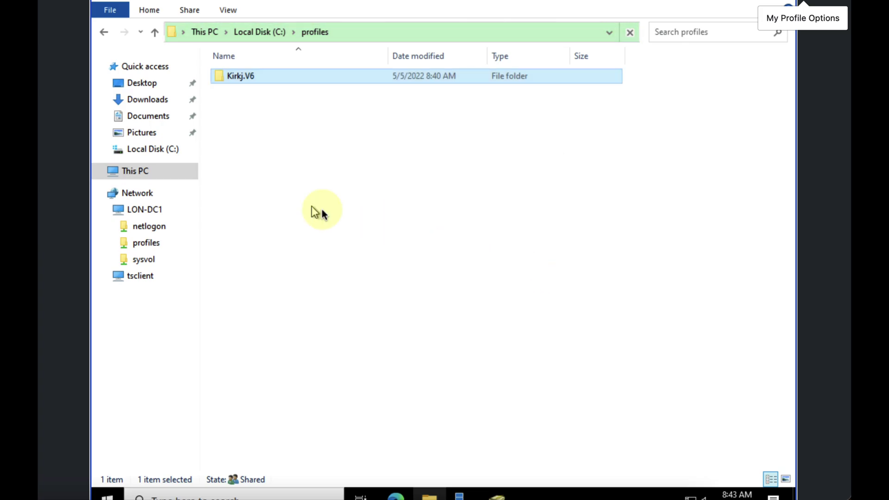
pyautogui.doubleClick(249, 77)
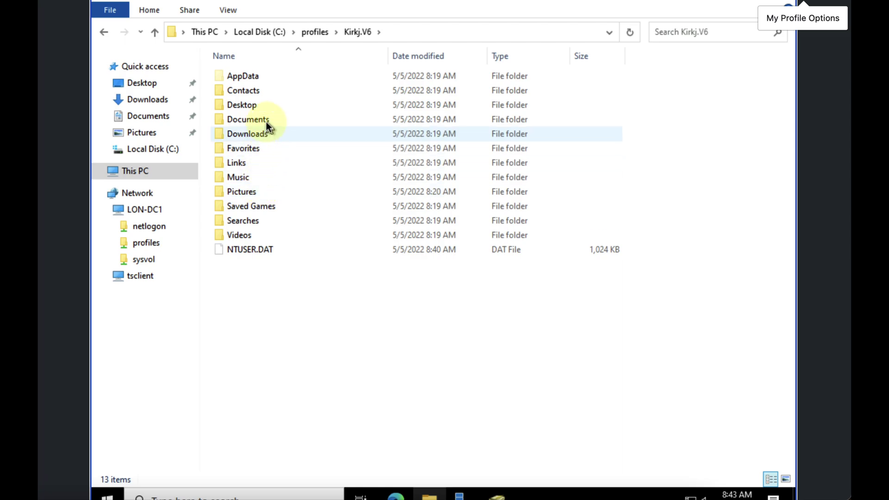
pyautogui.moveTo(264, 102)
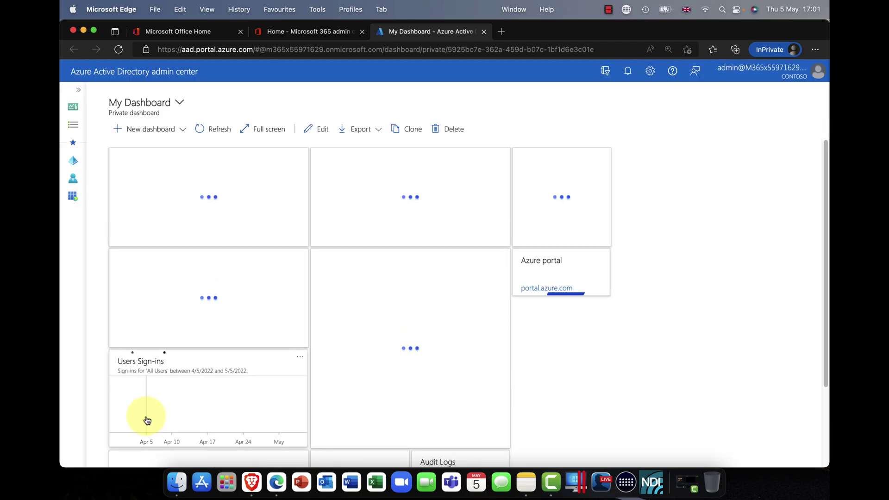
# From the Contoso Azure AD overview, open Mobility (MDM and MAM) listing Microsoft Intune and Intune Enrollment.
pyautogui.click(67, 167)
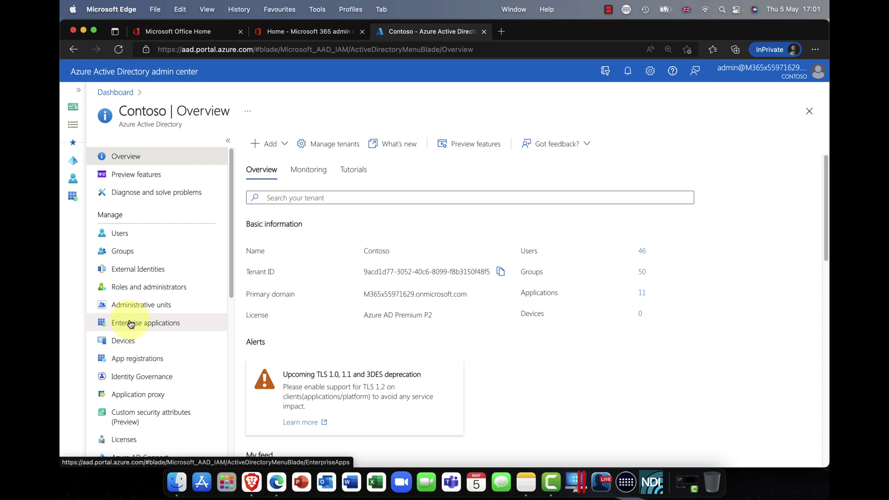
pyautogui.scroll(-5, 153, 400)
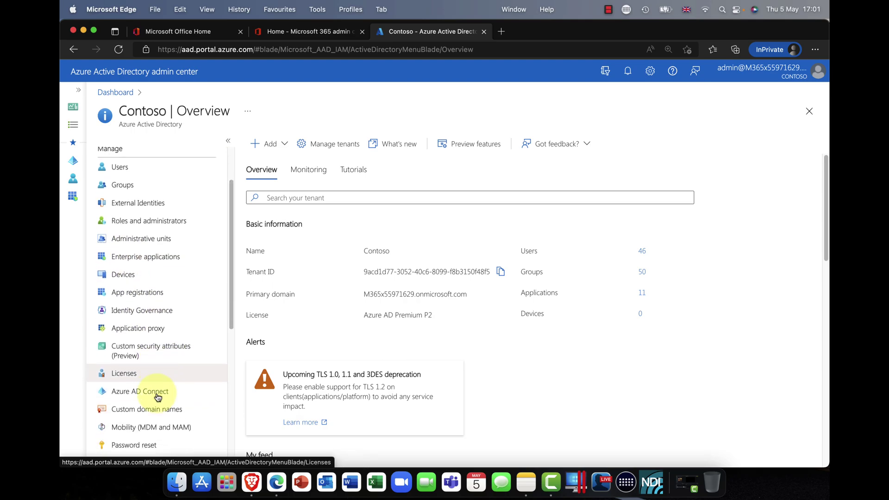
pyautogui.scroll(-2, 160, 417)
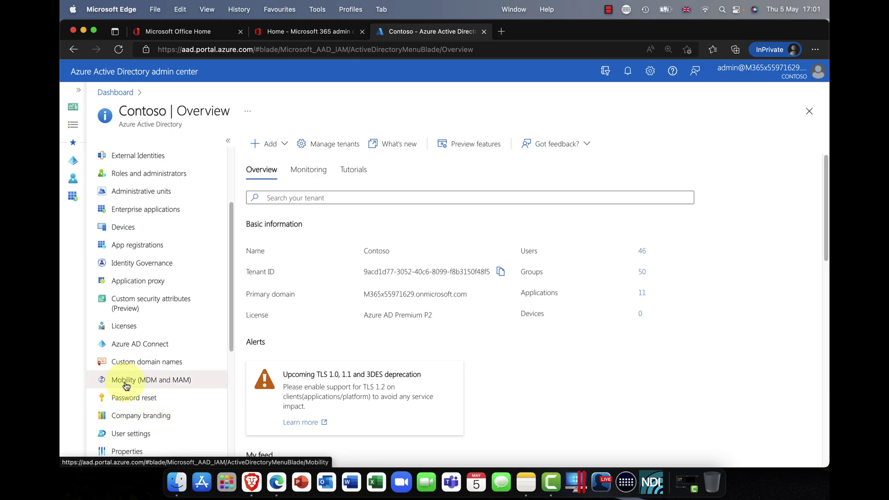
pyautogui.click(170, 383)
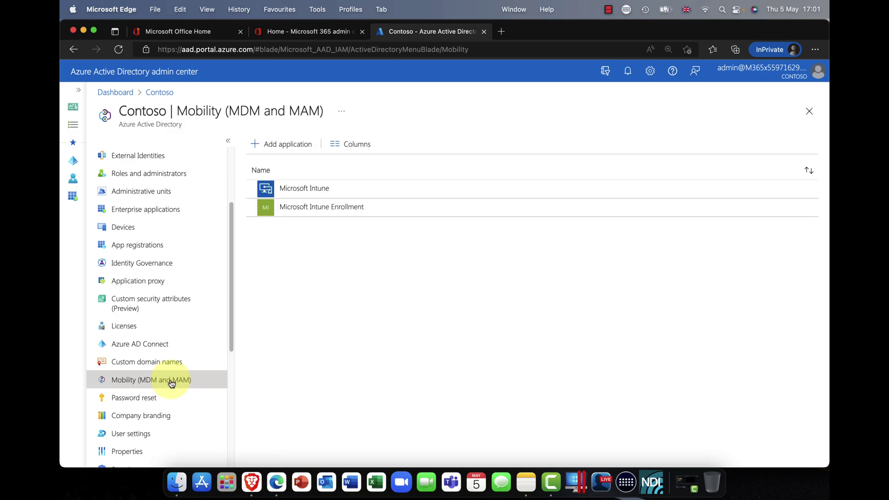
# Review the Microsoft Intune mobility configuration, then open the Contoso Devices overview.
pyautogui.click(307, 188)
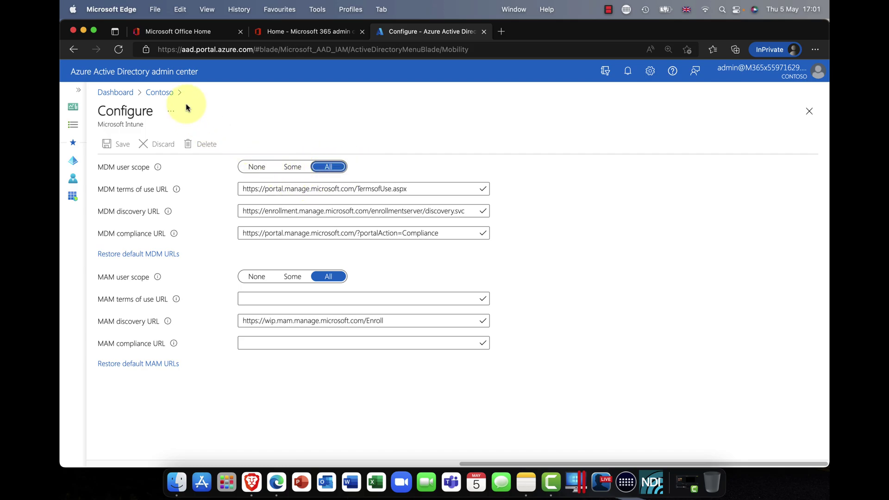
pyautogui.click(166, 97)
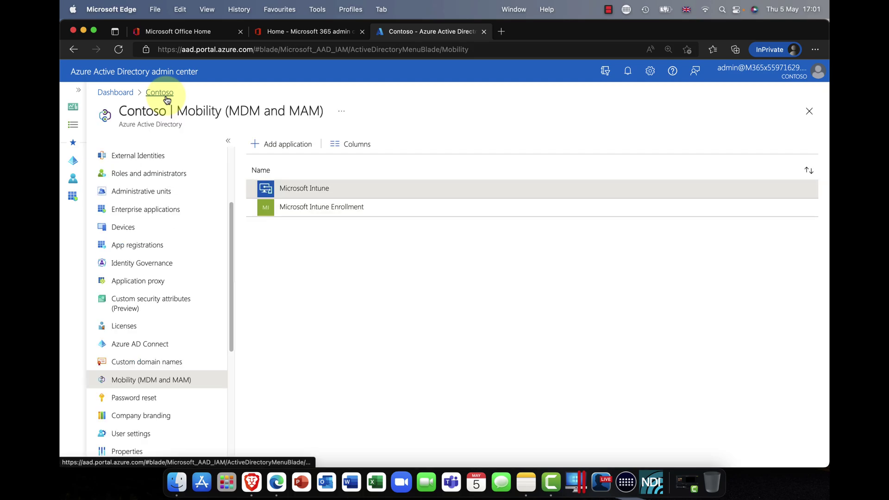
pyautogui.click(132, 228)
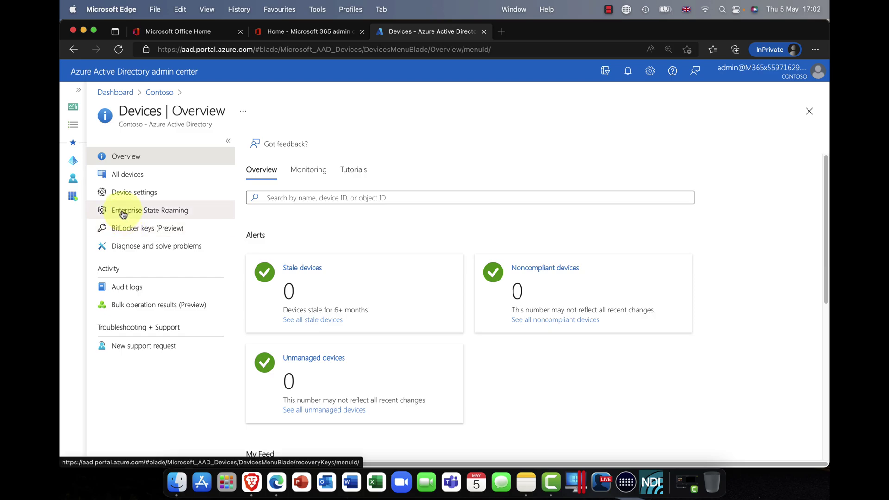
# Open the Endpoint Manager Apps overview in the Microsoft 365 tab, then return to the Azure AD Devices tab.
pyautogui.click(278, 32)
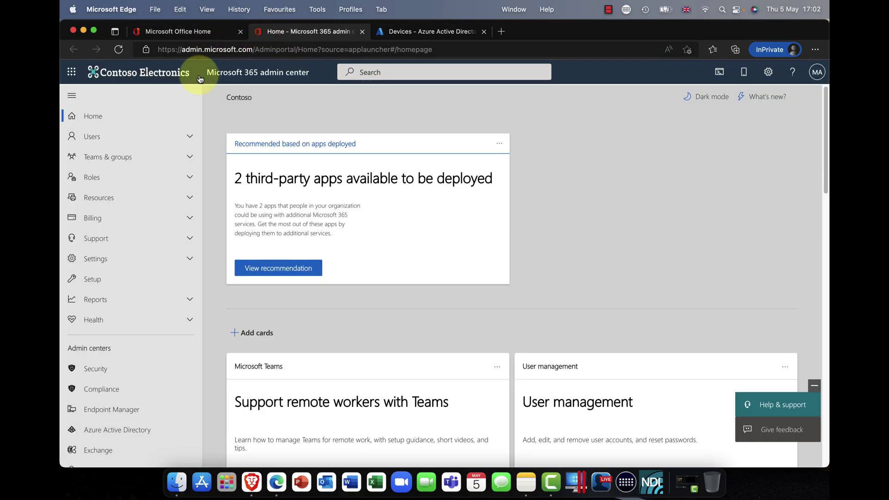
pyautogui.scroll(-3, 199, 267)
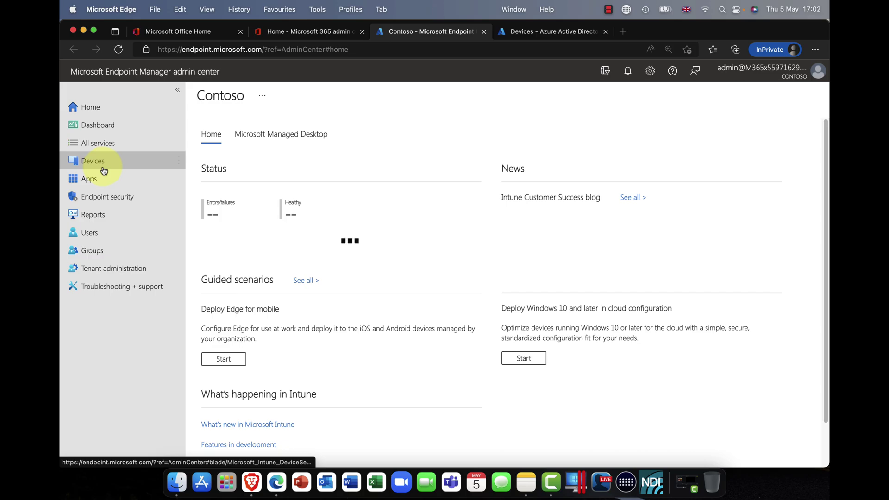
pyautogui.click(95, 168)
pyautogui.click(97, 180)
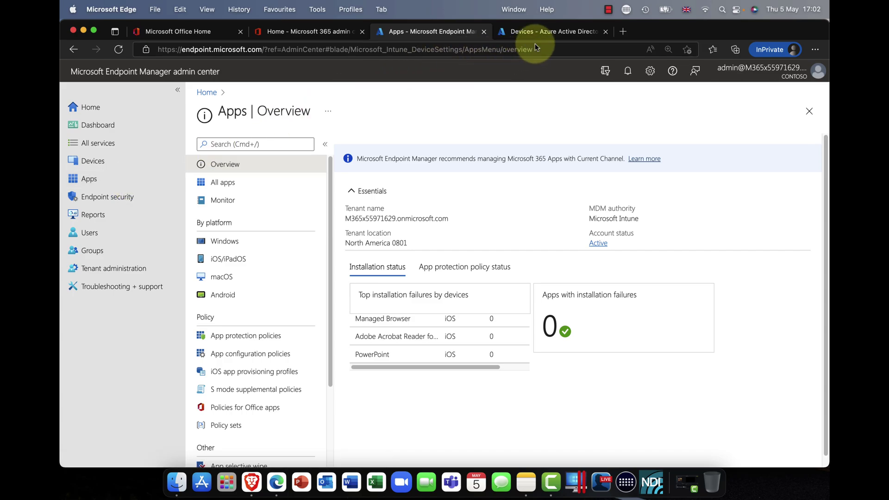
pyautogui.click(551, 35)
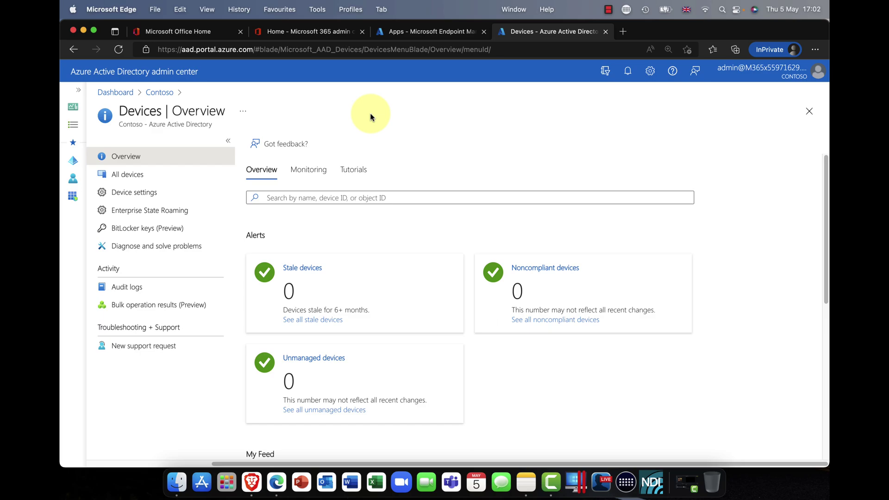
# Open Enterprise State Roaming under Devices and confirm settings sync is allowed for All users.
pyautogui.hscroll(-1, 371, 117)
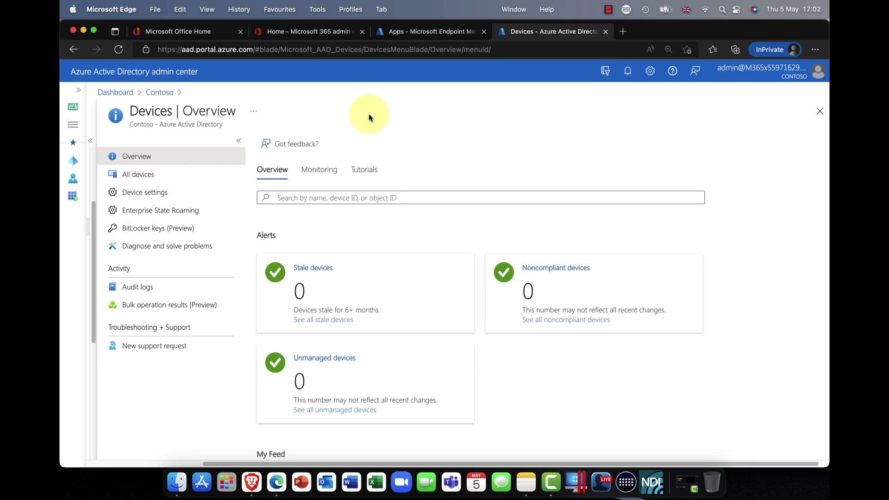
pyautogui.hscroll(-1, 369, 116)
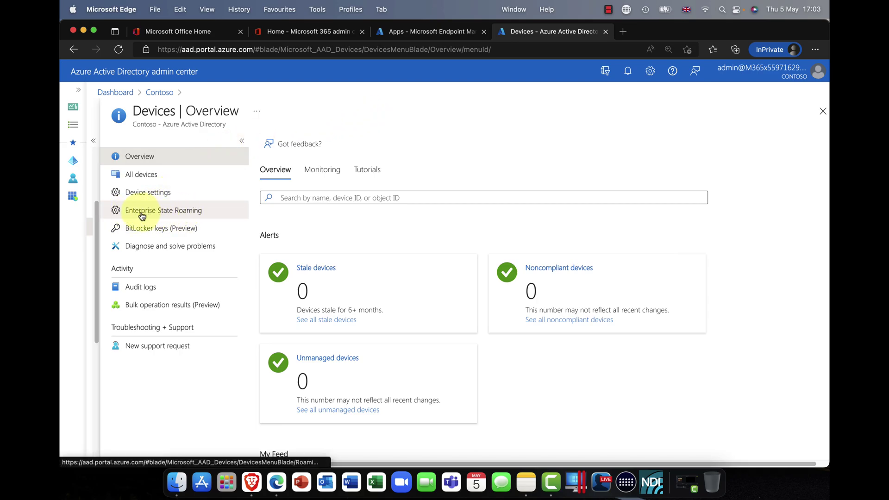
pyautogui.click(175, 214)
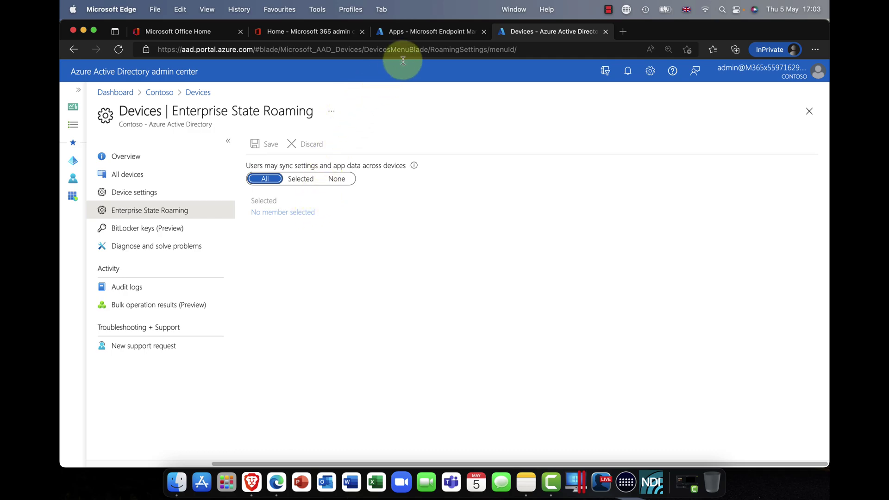
# Glance at the Office home page, then return to the Enterprise State Roaming settings set to All.
pyautogui.click(326, 33)
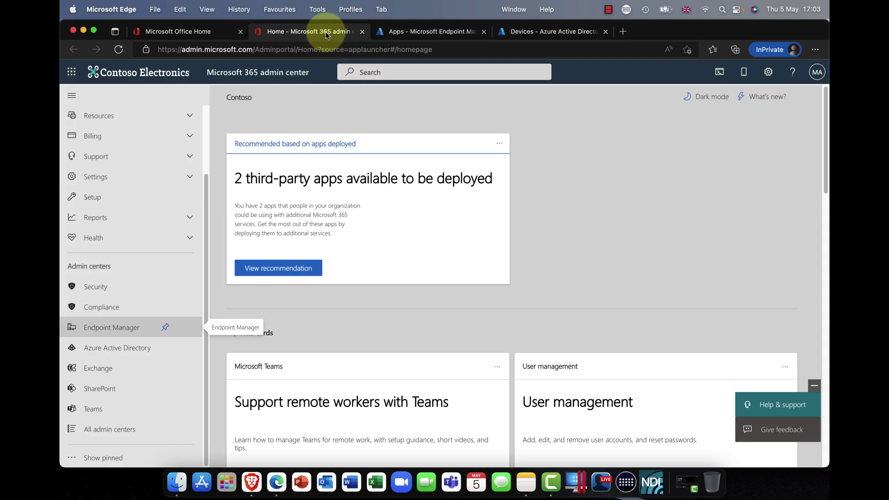
pyautogui.click(213, 34)
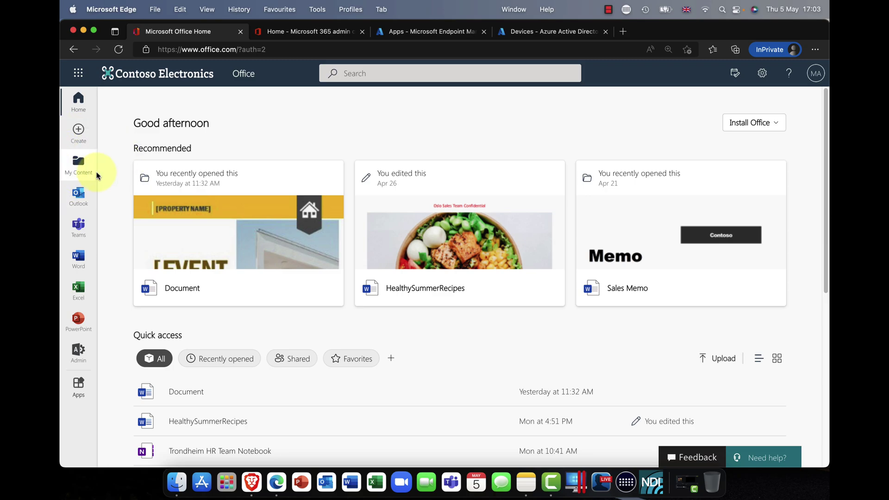
pyautogui.click(517, 32)
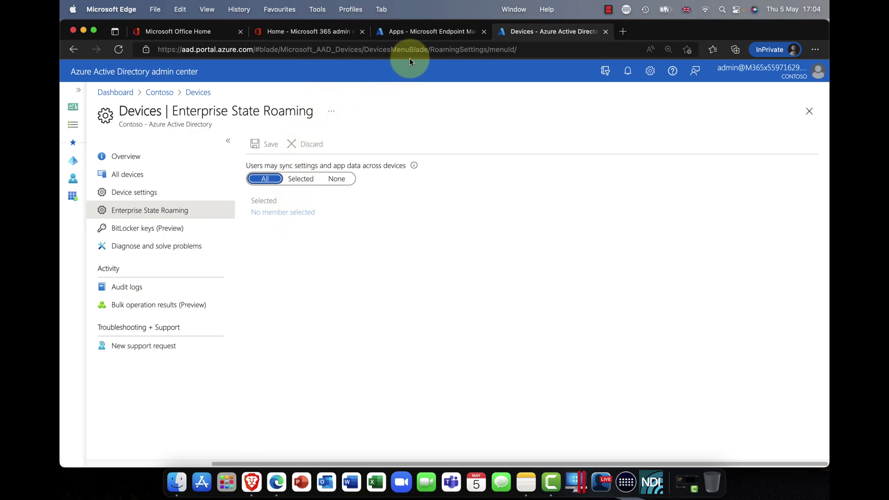
# Review the Endpoint Manager Devices overview, confirming no enrolled devices on any platform.
pyautogui.click(319, 33)
pyautogui.click(410, 33)
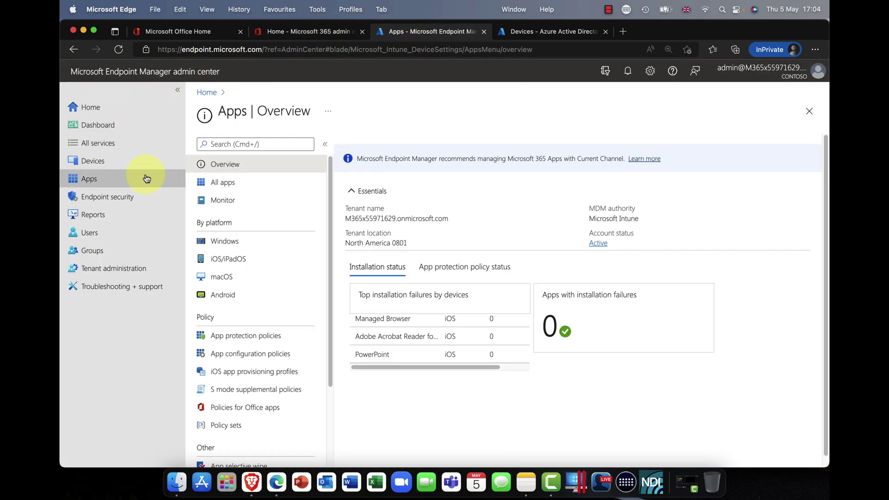
pyautogui.click(94, 163)
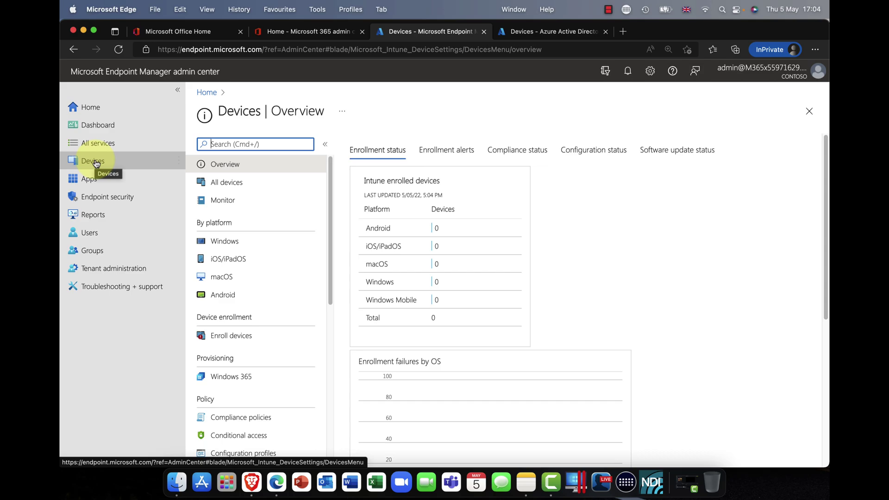
pyautogui.scroll(-1, 248, 199)
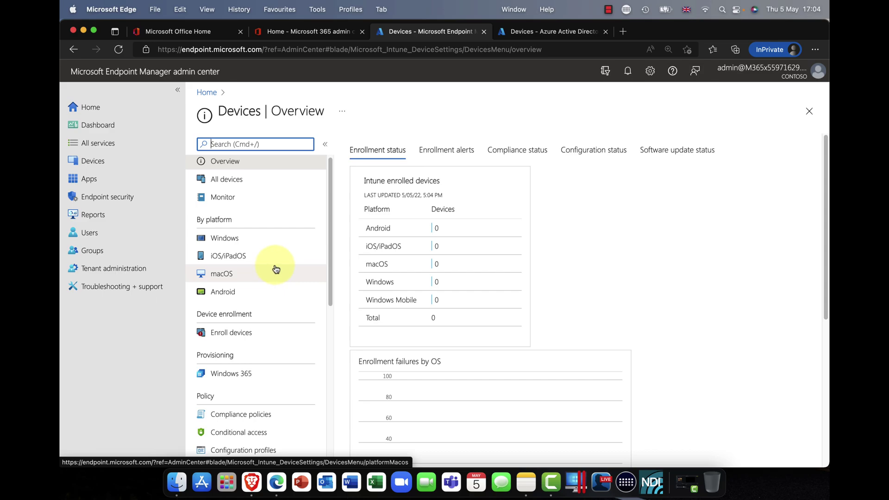
pyautogui.scroll(-5, 277, 269)
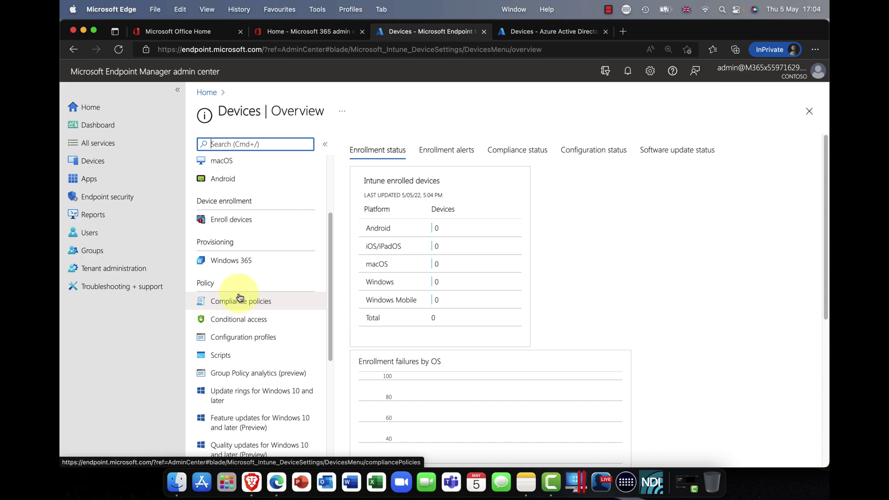
pyautogui.scroll(5, 238, 301)
# Return from the Endpoint Manager home page to the Devices Enterprise State Roaming page, sync allowed for All users.
pyautogui.click(110, 108)
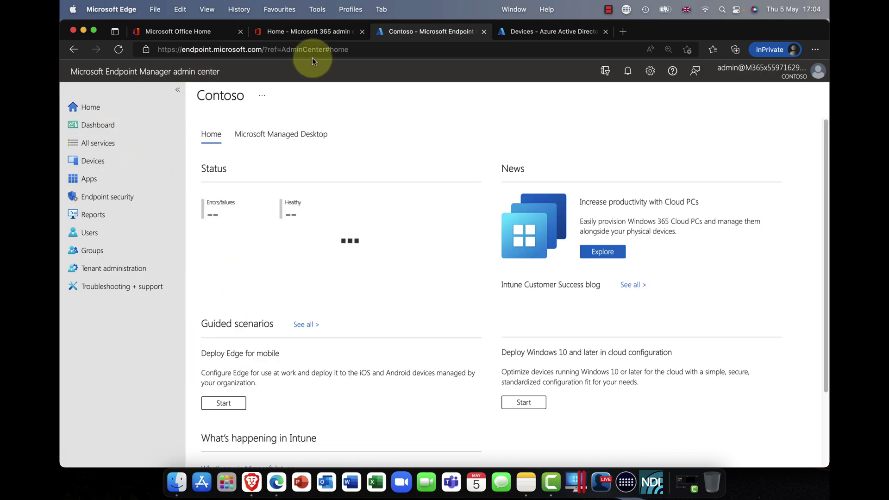
pyautogui.click(520, 36)
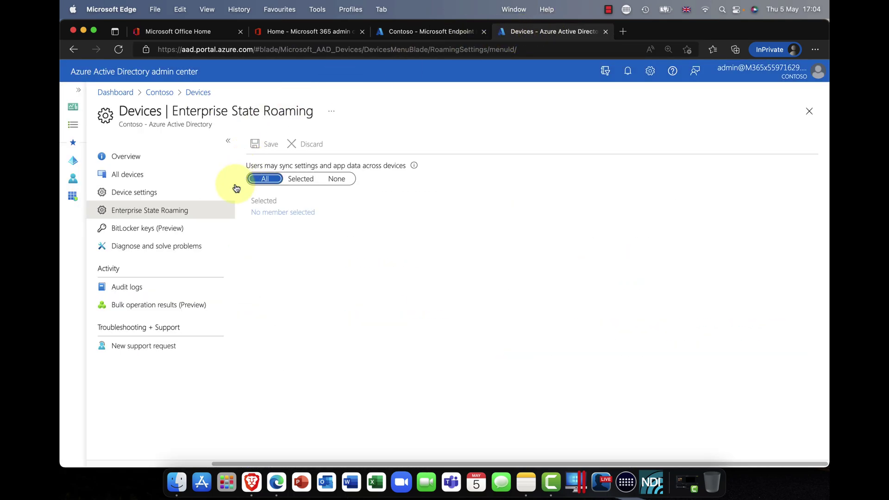